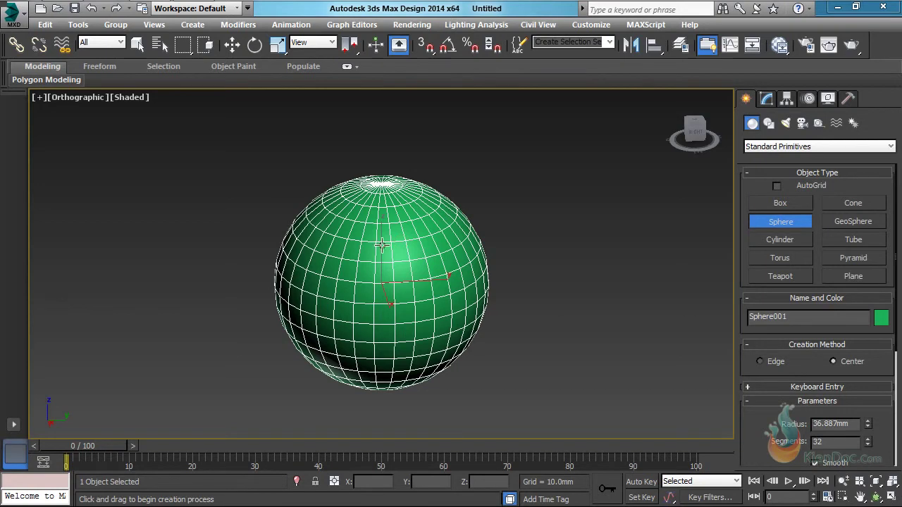
# Convert the green sphere to an Editable Poly
pyautogui.press('w')
pyautogui.rightClick(430, 255)
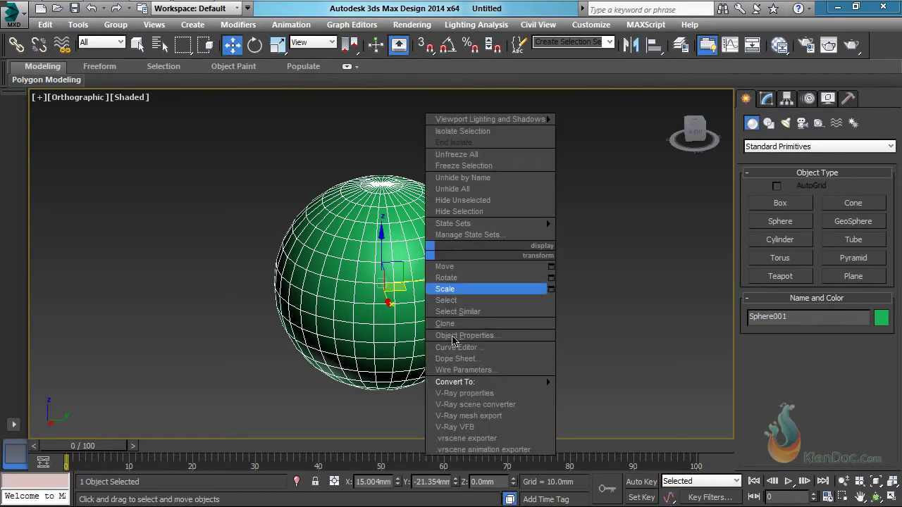
pyautogui.moveTo(465, 386)
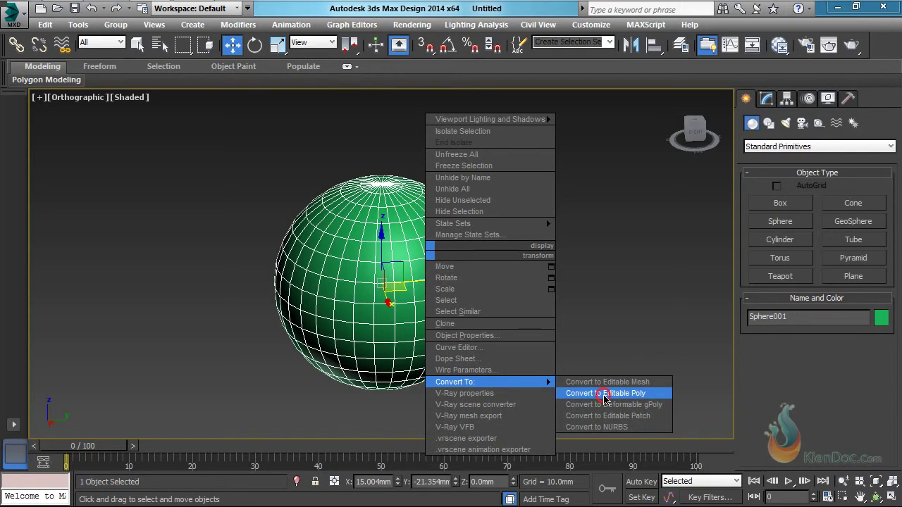
pyautogui.click(605, 396)
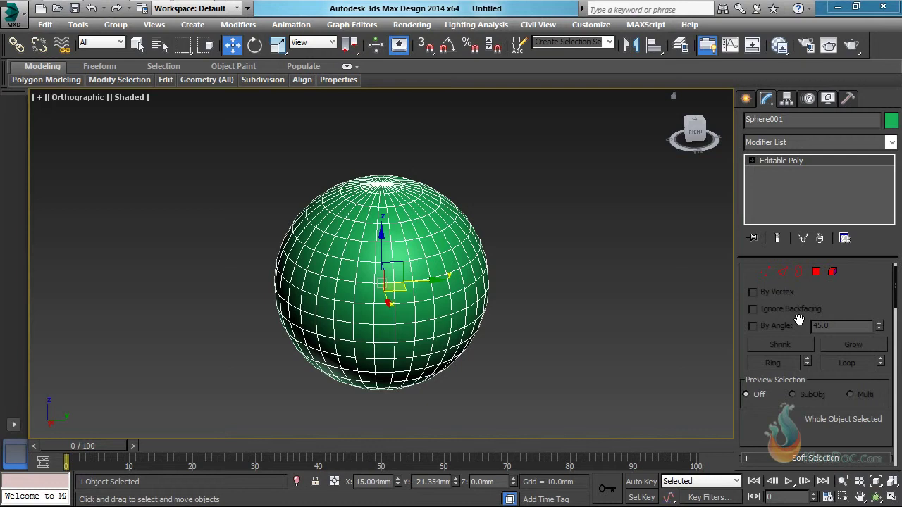
# Activate the Vertex level briefly, and select a single edge on the sphere's front at Edge level
pyautogui.click(766, 275)
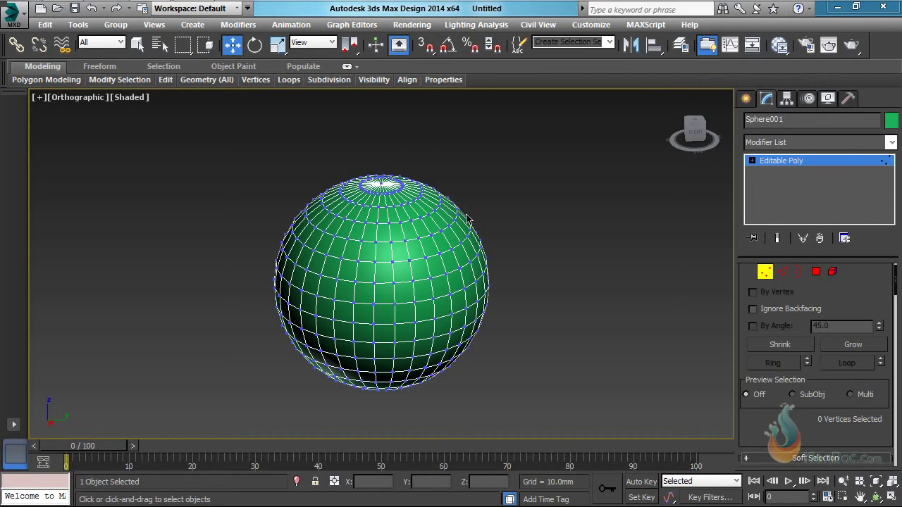
pyautogui.click(781, 277)
pyautogui.click(441, 264)
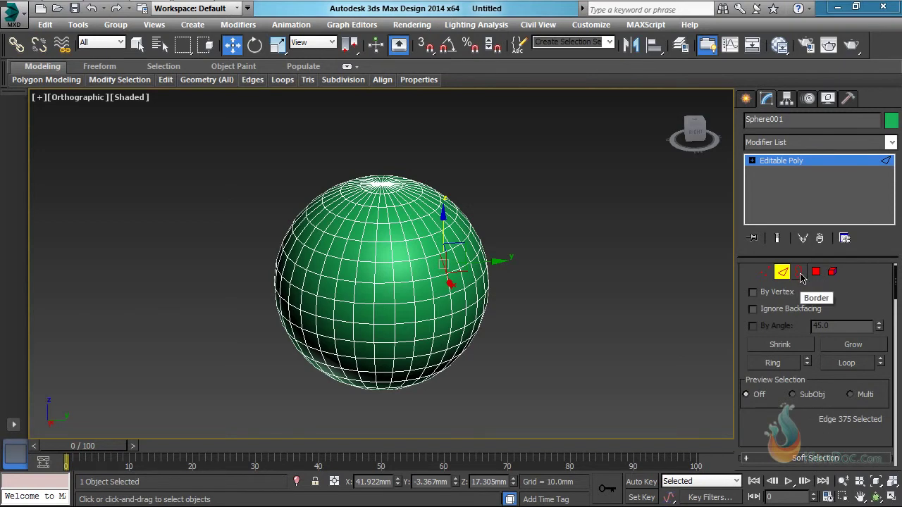
# Delete a single polygon from the sphere's front at Polygon level
pyautogui.click(816, 272)
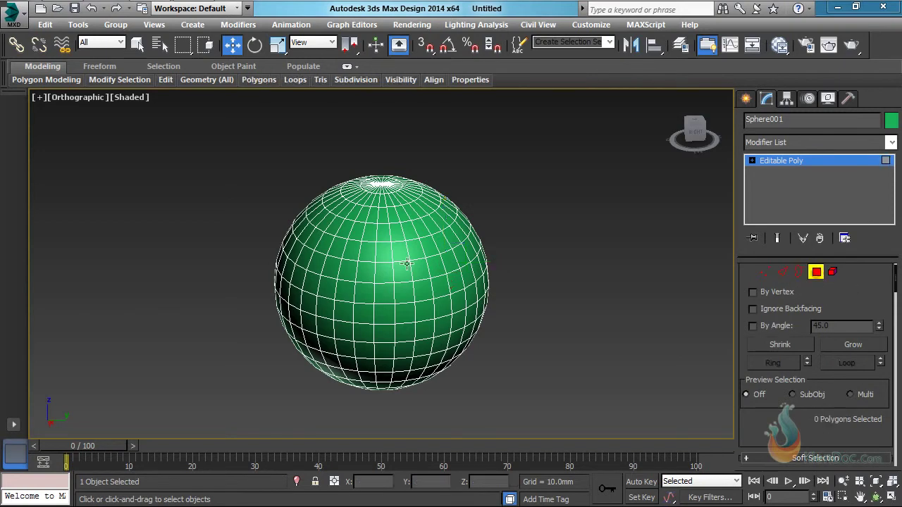
pyautogui.click(419, 269)
pyautogui.press('Delete')
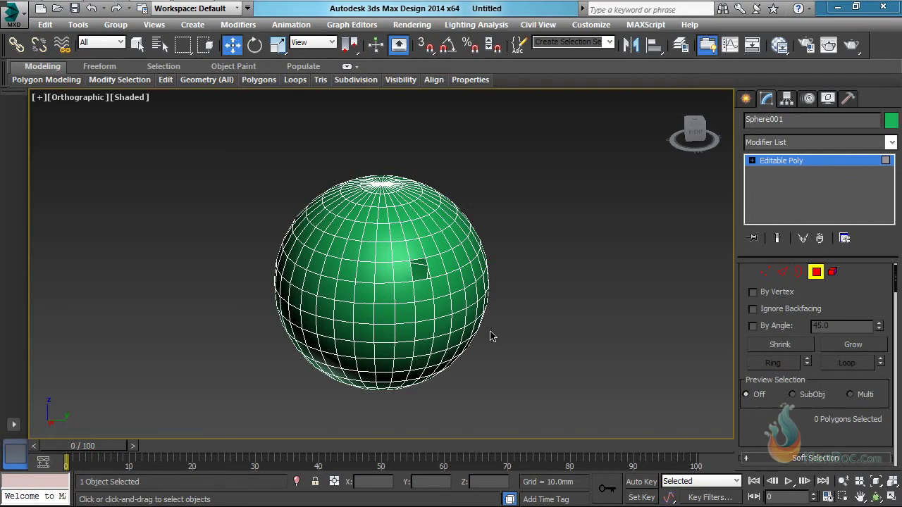
# Select the open border around the hole at Border level, and undo the polygon deletion
pyautogui.click(798, 271)
pyautogui.click(408, 275)
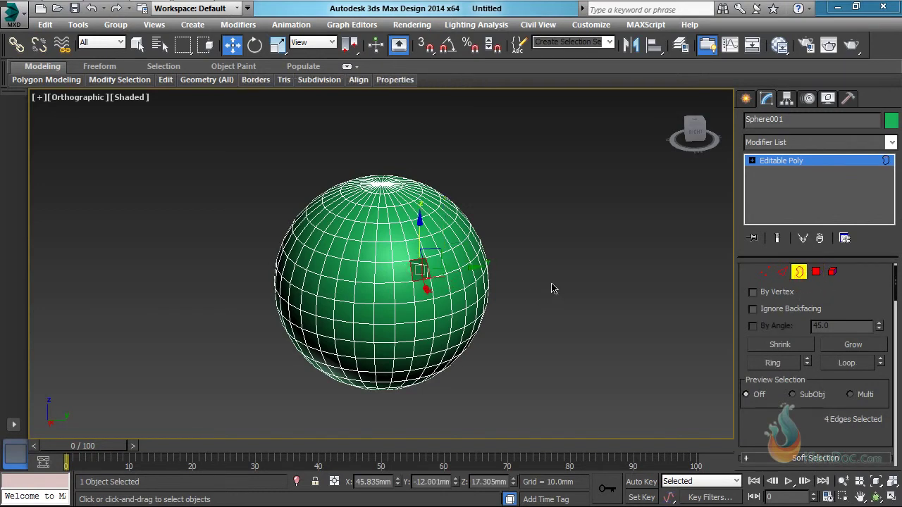
pyautogui.hotkey('ctrl', 'z')
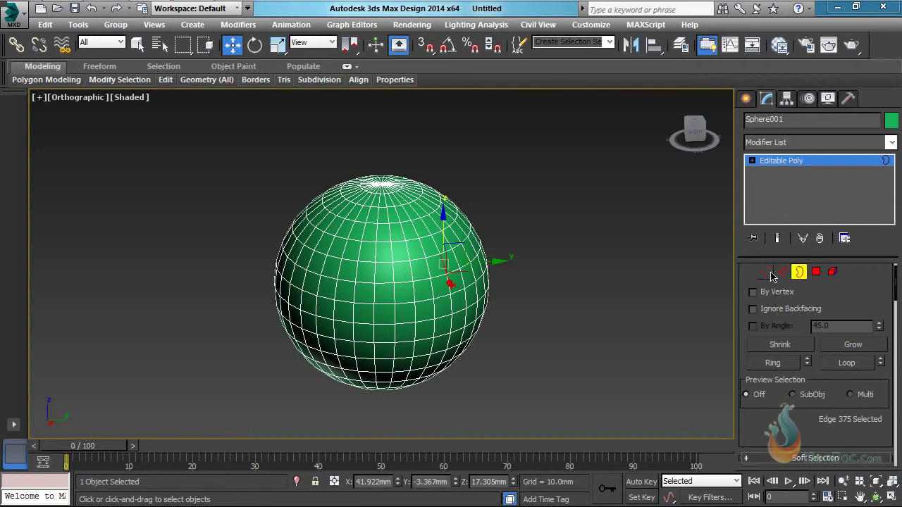
# Select several neighbouring front polygons one at a time at Polygon level
pyautogui.click(816, 271)
pyautogui.click(382, 275)
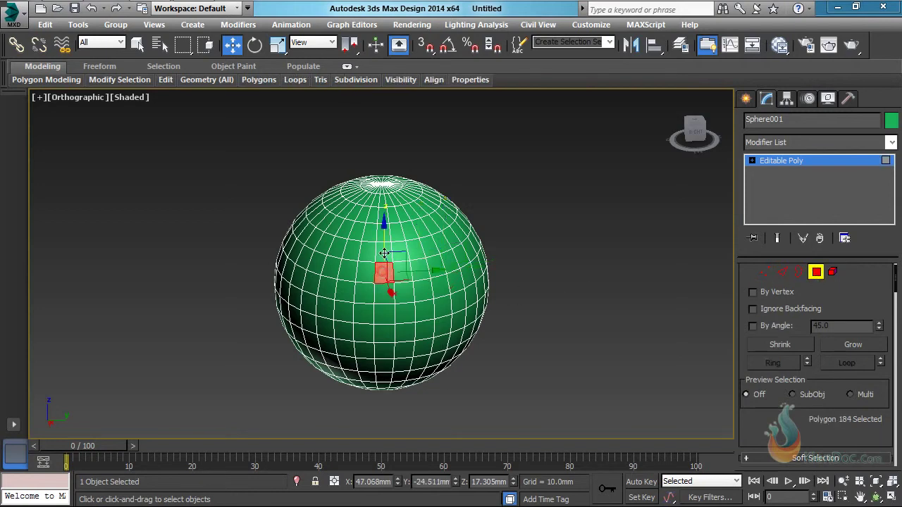
pyautogui.click(384, 253)
pyautogui.click(399, 252)
pyautogui.click(402, 277)
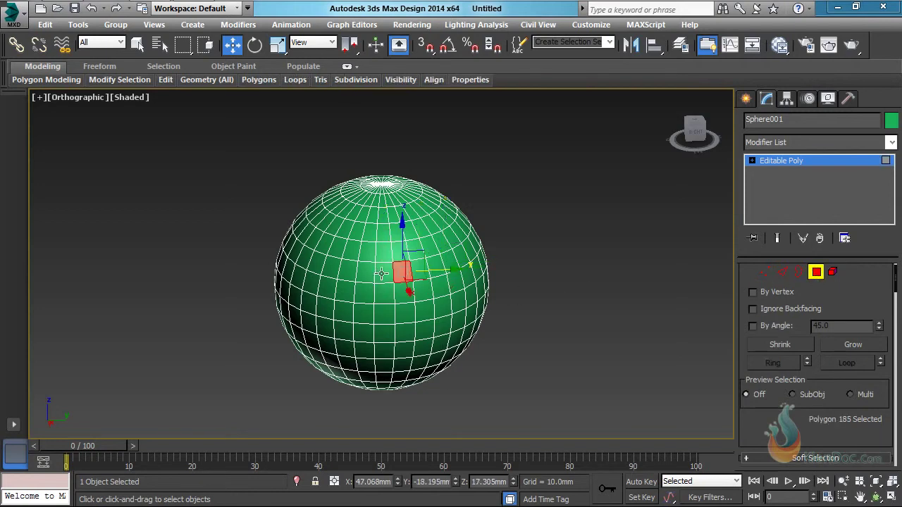
pyautogui.click(381, 274)
pyautogui.click(383, 255)
pyautogui.click(402, 277)
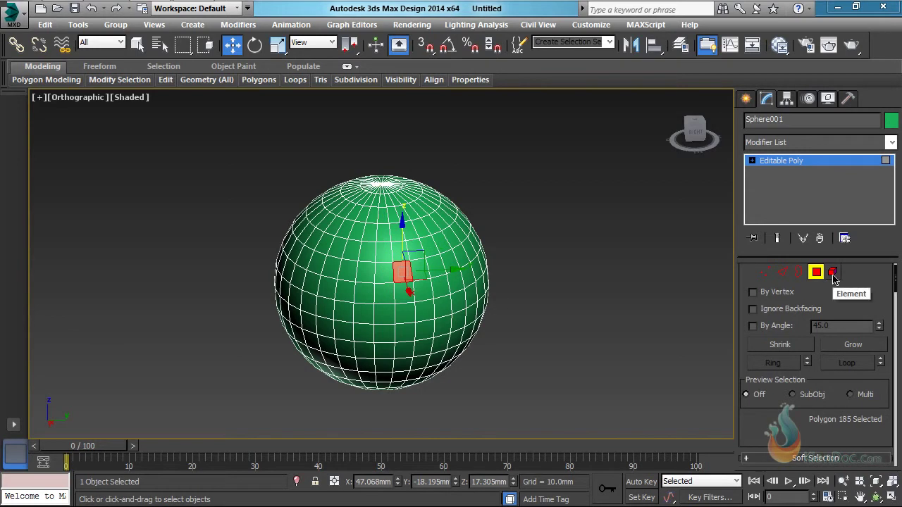
# Select the whole sphere at Element level, and return to object level
pyautogui.click(833, 274)
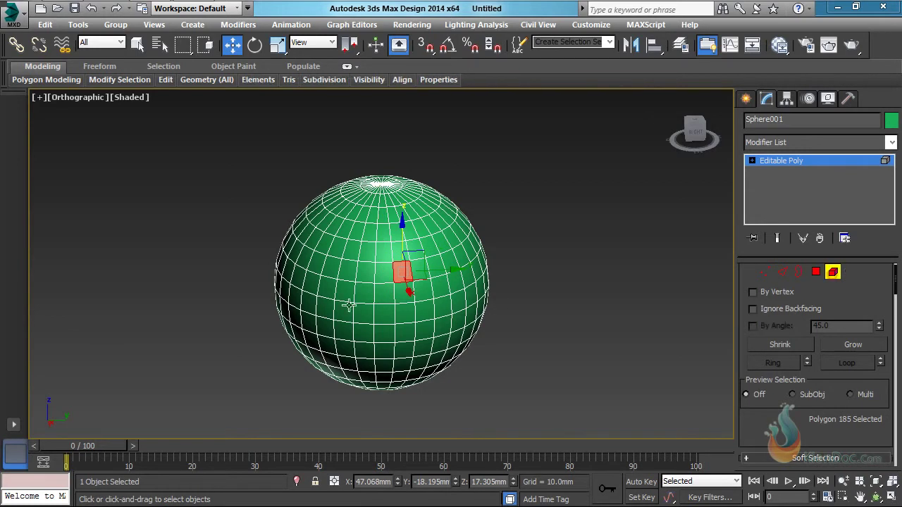
pyautogui.click(361, 286)
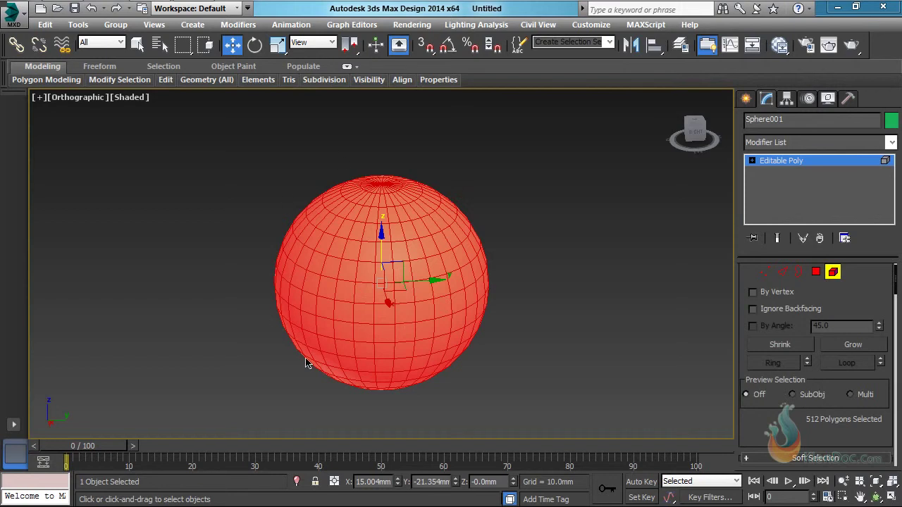
pyautogui.press('5')
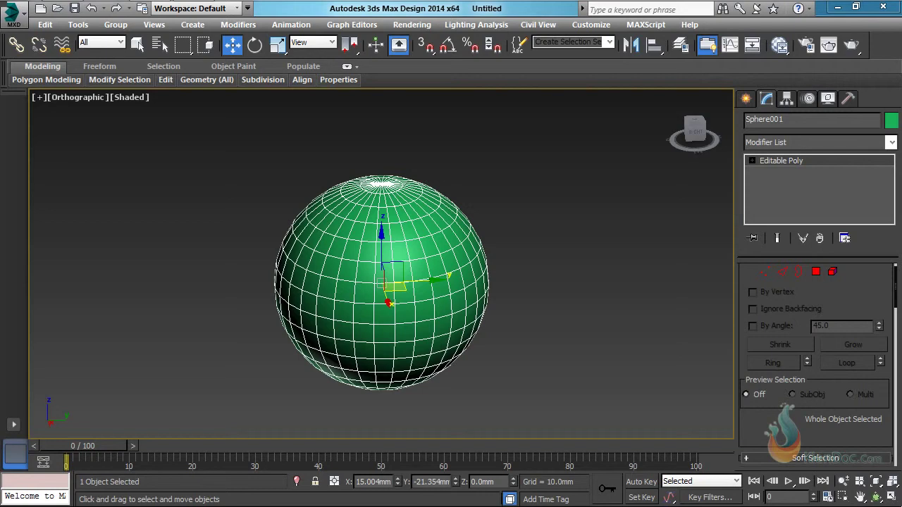
# Activate the Vertex level, expand the Editable Poly sub-object list, and select one vertex on the sphere's upper front
pyautogui.press('1')
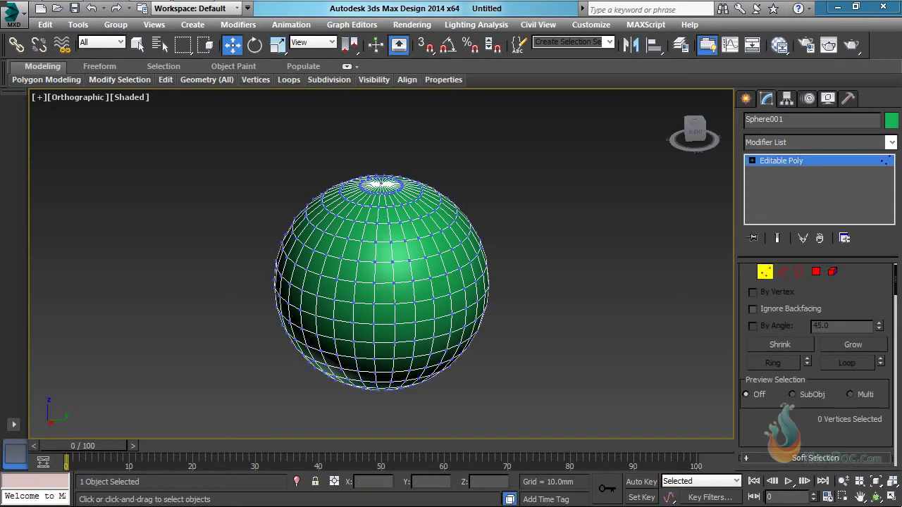
pyautogui.click(752, 161)
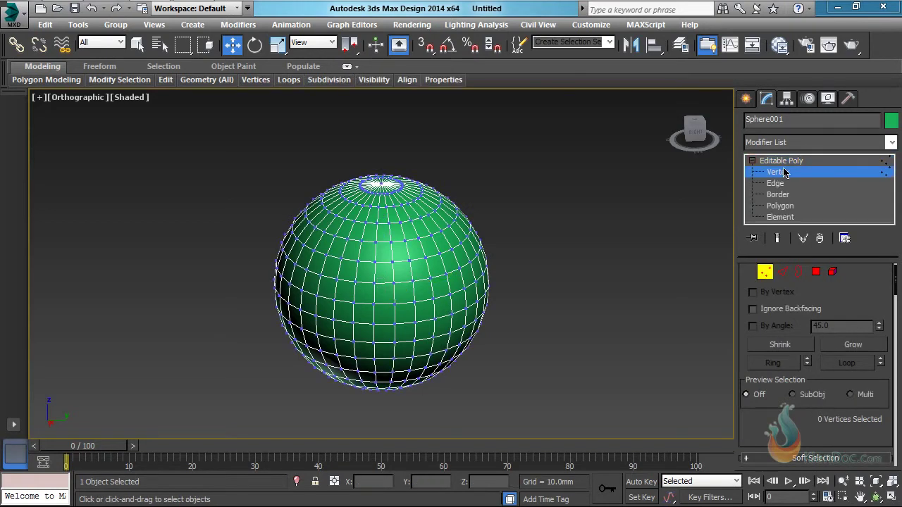
pyautogui.click(392, 243)
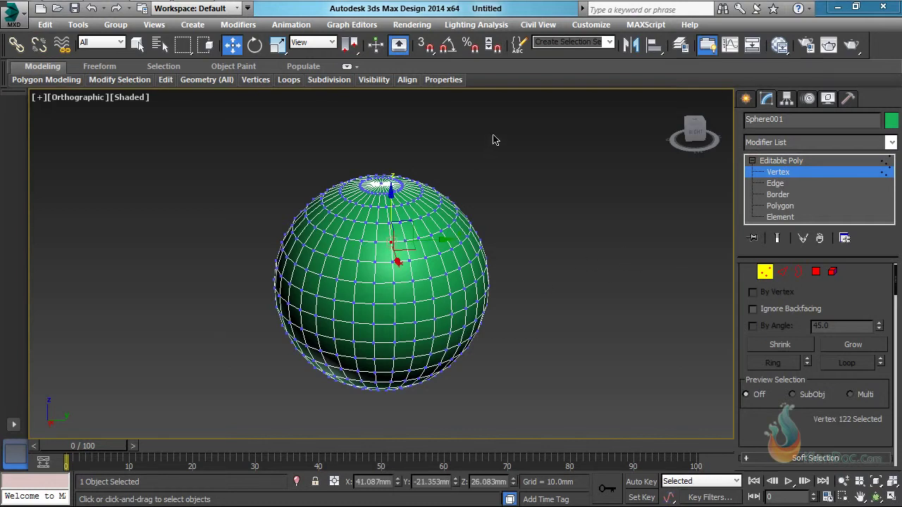
# Select the vertices of the sphere's top cap and move them about 10 mm along Y
pyautogui.moveTo(508, 130); pyautogui.dragTo(242, 231)
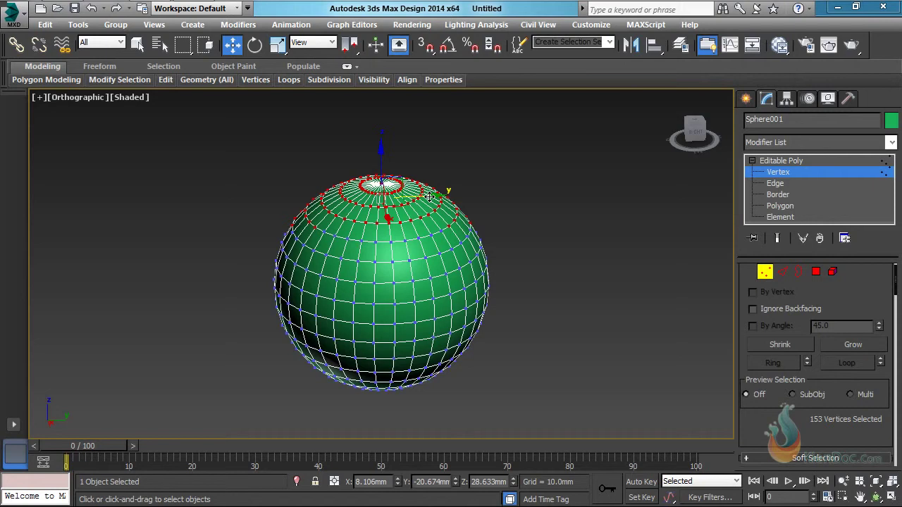
pyautogui.moveTo(429, 196); pyautogui.dragTo(459, 196)
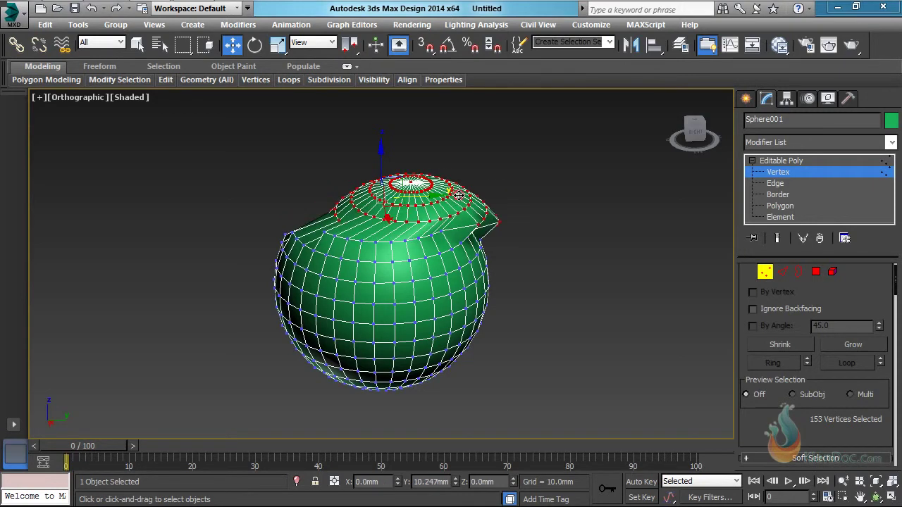
# Rotate the shifted top vertices slightly about the X axis, and undo both the rotation and the move
pyautogui.click(254, 45)
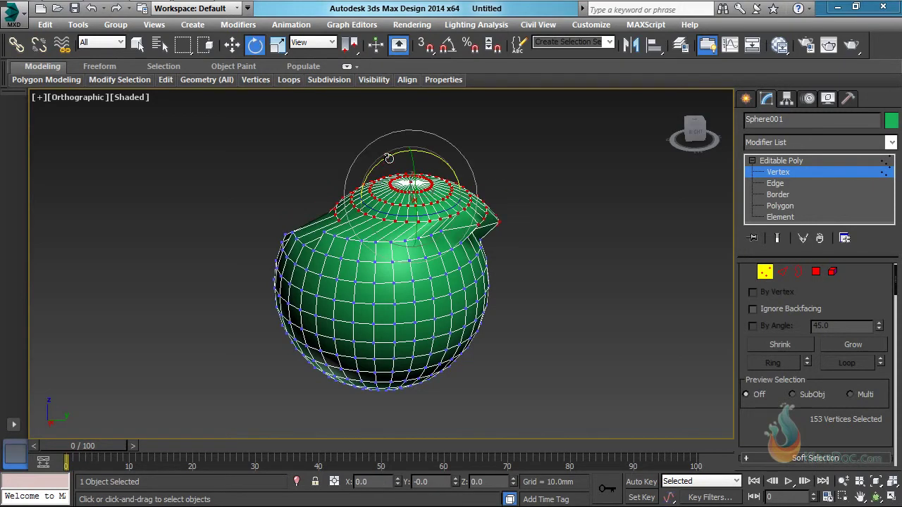
pyautogui.moveTo(388, 158)
pyautogui.mouseDown()
pyautogui.moveTo(396, 156)
pyautogui.moveTo(384, 170)
pyautogui.mouseUp()
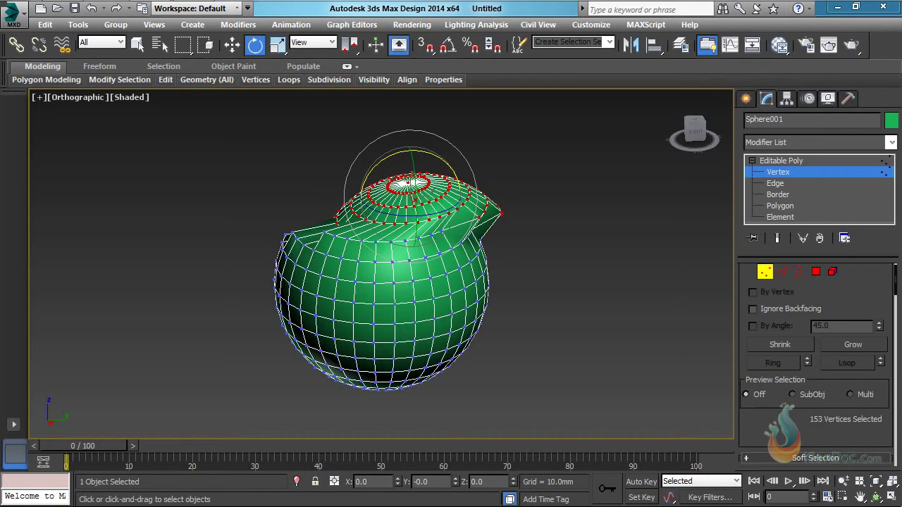
pyautogui.hotkey('ctrl', 'z')
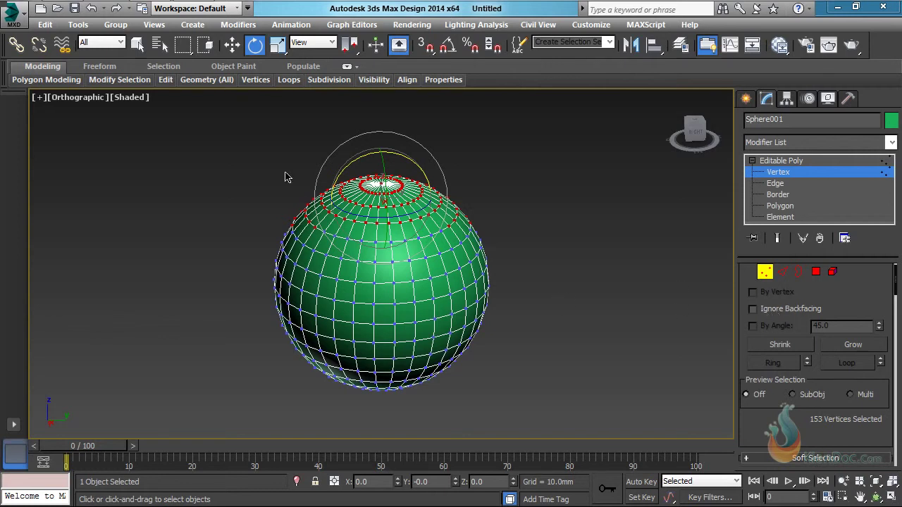
# Select a larger cap of vertices including one more ring down the sphere, and activate the Move tool
pyautogui.moveTo(228, 138); pyautogui.dragTo(599, 247)
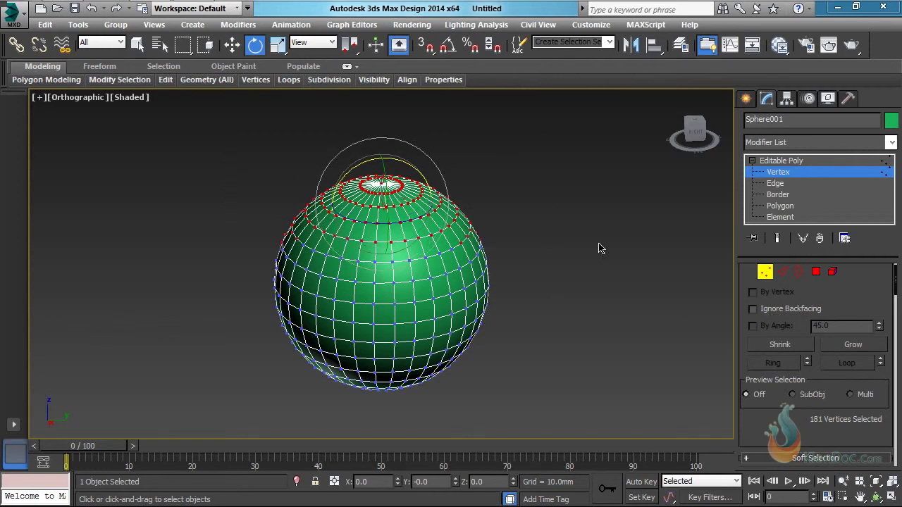
pyautogui.click(231, 50)
pyautogui.keyDown('alt'); pyautogui.moveTo(209, 223); pyautogui.dragTo(220, 217, button='middle'); pyautogui.keyUp('alt')
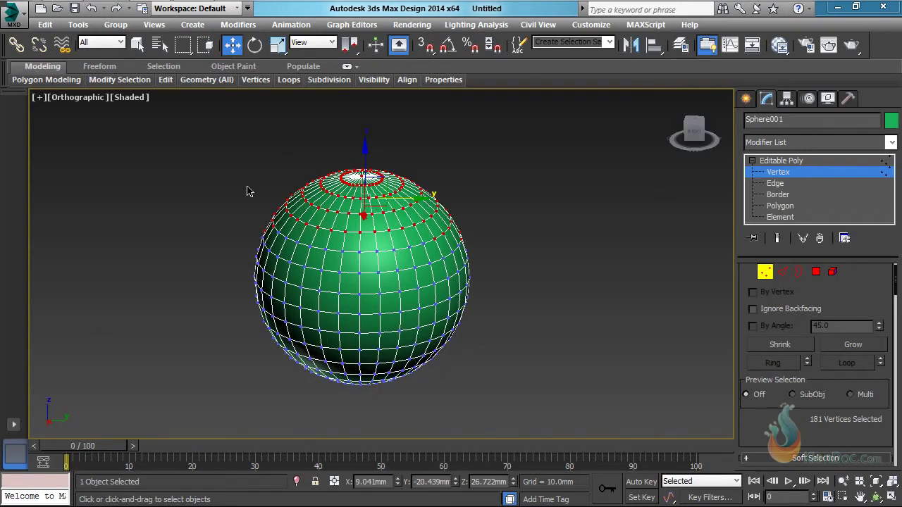
pyautogui.moveTo(695, 131)
pyautogui.mouseDown()
pyautogui.moveTo(713, 140)
pyautogui.moveTo(694, 130)
pyautogui.mouseUp()
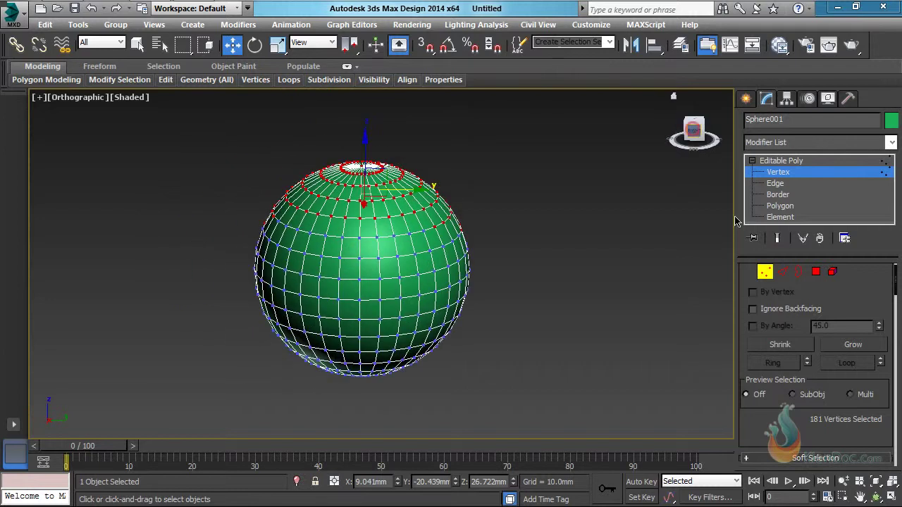
# Enable Ignore Backfacing and select a small patch of vertices in the middle of the sphere's front
pyautogui.click(752, 309)
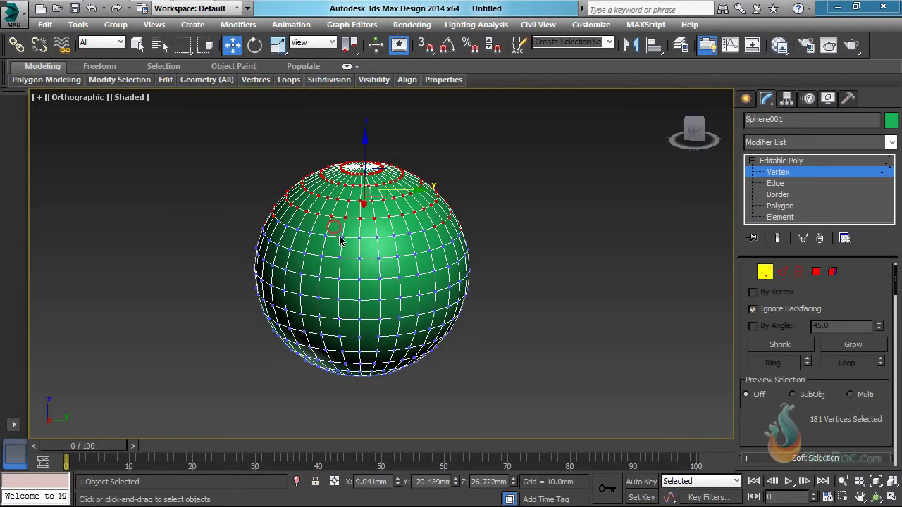
pyautogui.moveTo(334, 227); pyautogui.dragTo(419, 290)
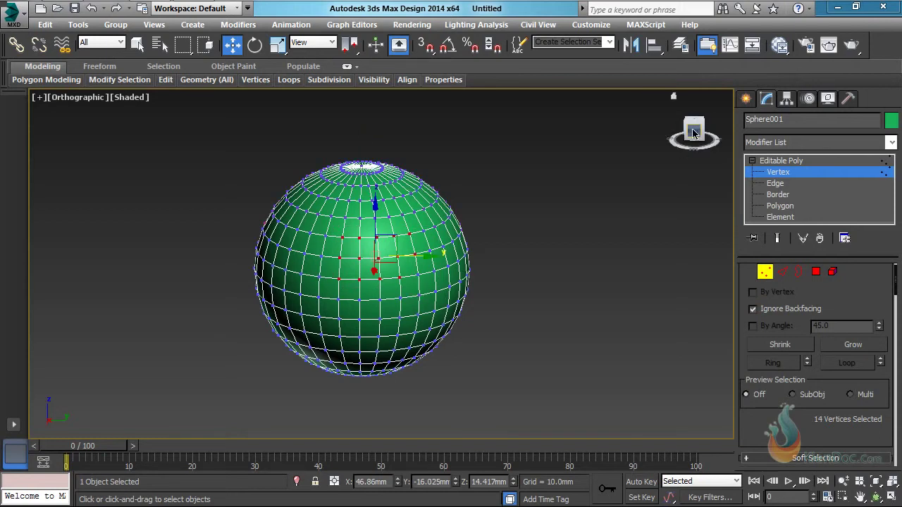
pyautogui.moveTo(693, 130)
pyautogui.mouseDown()
pyautogui.moveTo(670, 130)
pyautogui.moveTo(717, 127)
pyautogui.moveTo(670, 131)
pyautogui.moveTo(695, 131)
pyautogui.mouseUp()
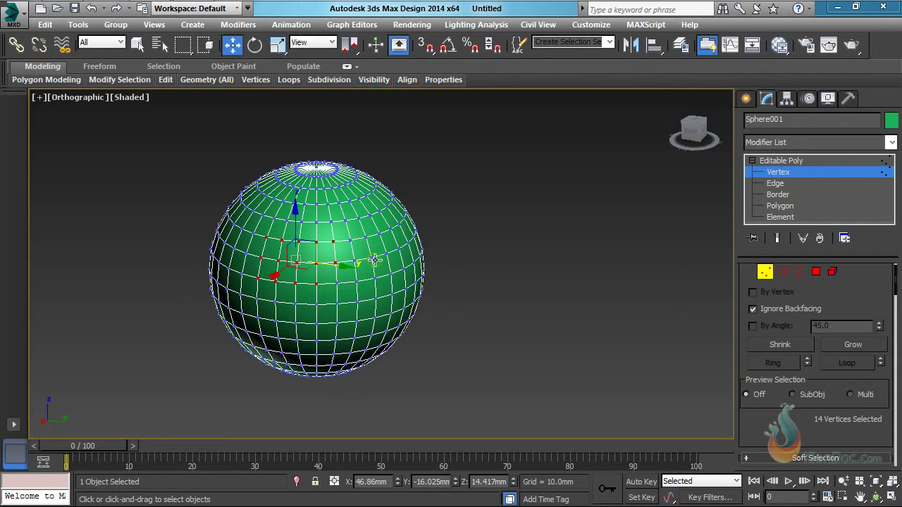
pyautogui.moveTo(376, 260); pyautogui.dragTo(432, 245, button='middle')
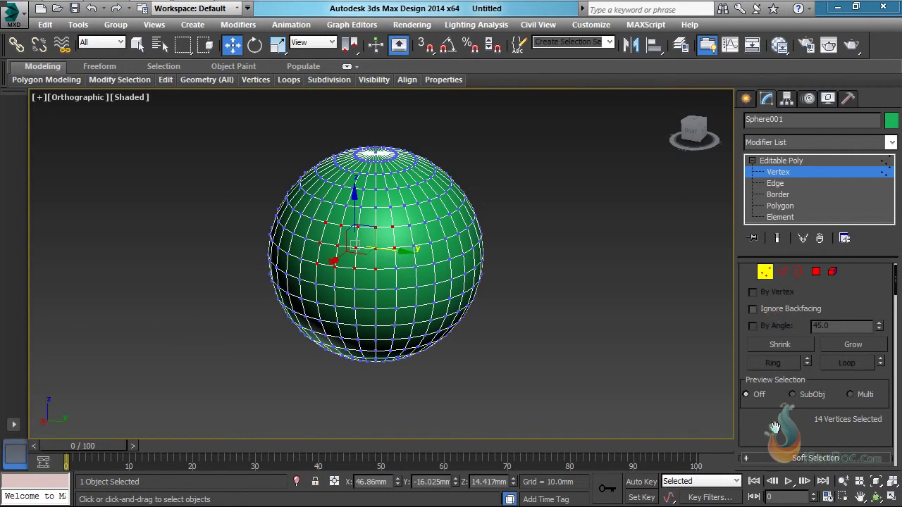
# Select a single vertex on the sphere's upper front, and set Preview Selection to SubObj and finally to Multi
pyautogui.moveTo(775, 423); pyautogui.dragTo(775, 339)
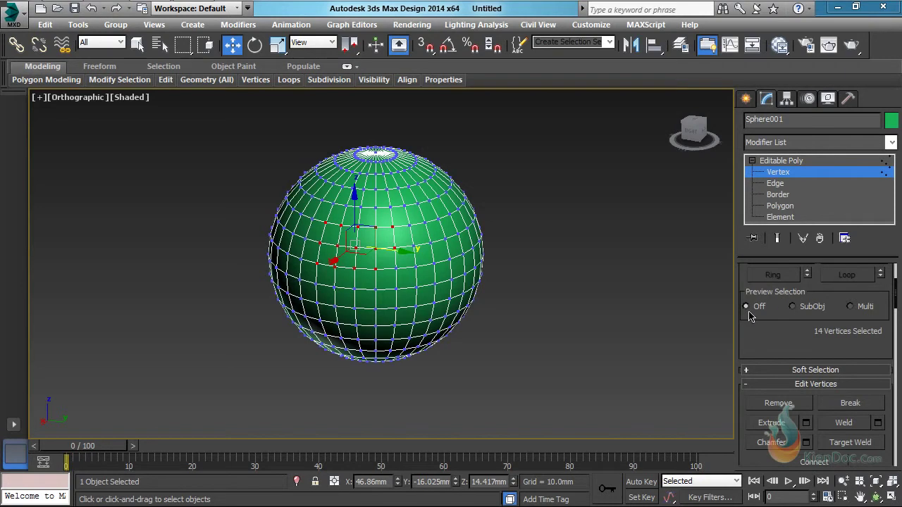
pyautogui.click(408, 225)
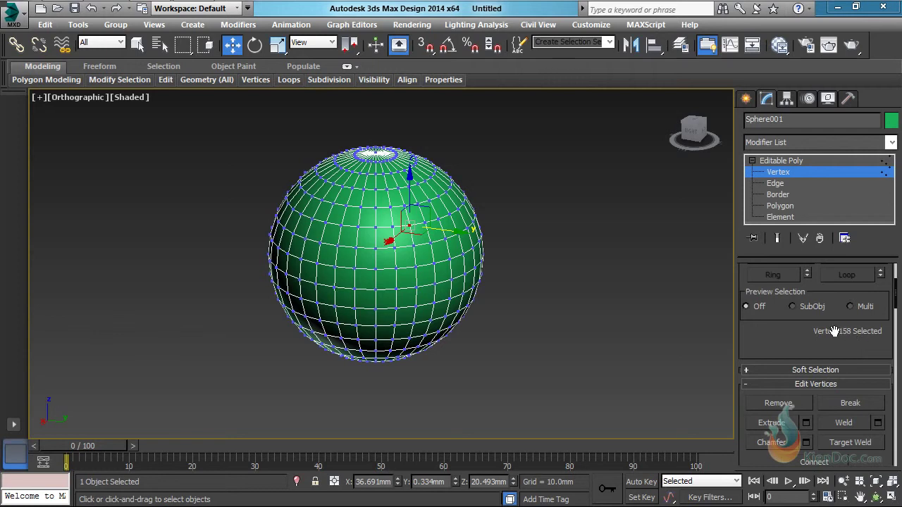
pyautogui.click(810, 308)
pyautogui.click(850, 306)
pyautogui.scroll(3, 786, 310)
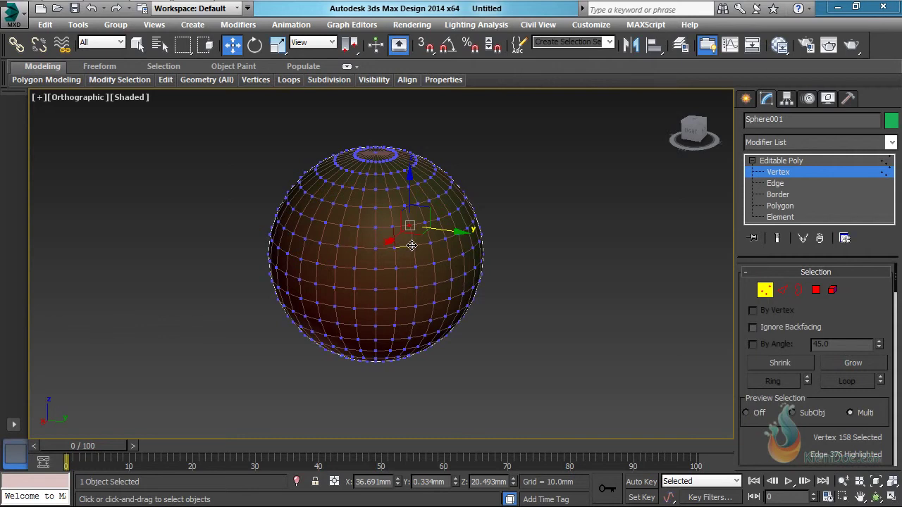
# Set Preview Selection to Off and delete the selected vertex together with its surrounding faces
pyautogui.moveTo(768, 437); pyautogui.dragTo(763, 305)
pyautogui.click(756, 282)
pyautogui.scroll(-3, 801, 280)
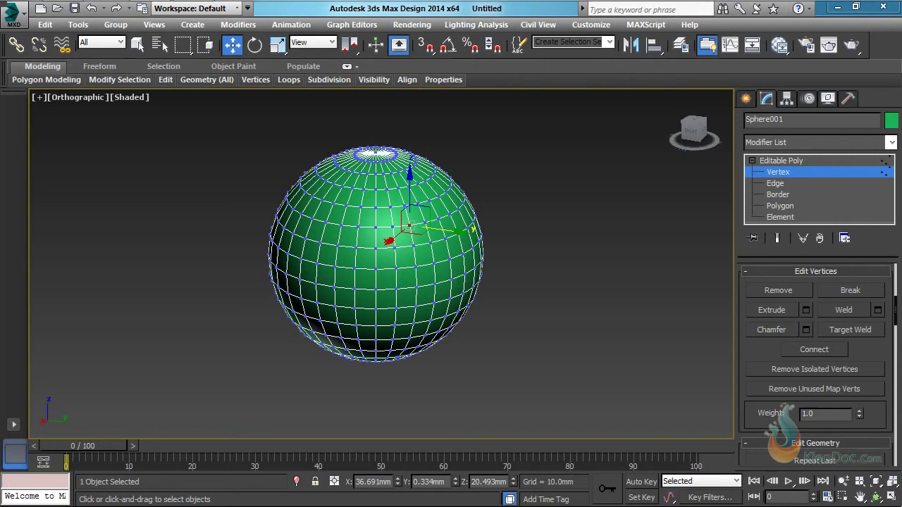
pyautogui.press('Delete')
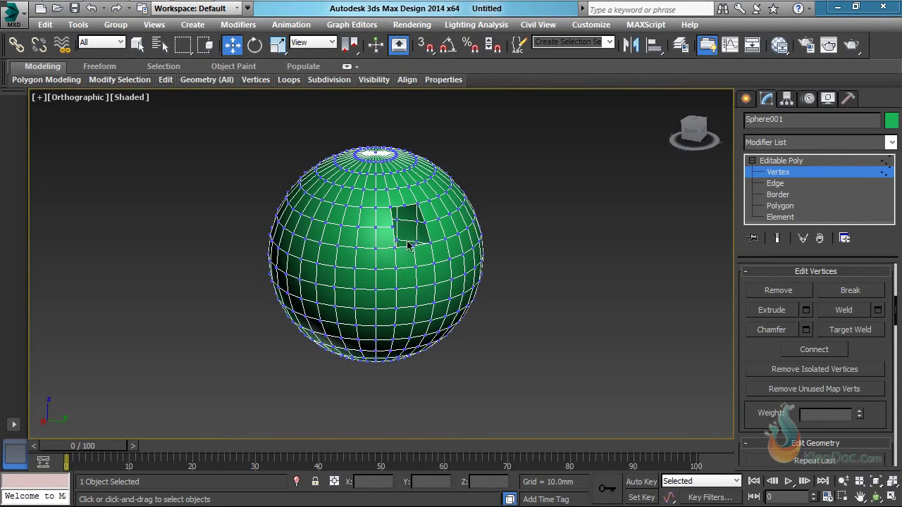
# Undo the vertex deletion, try Remove on the same vertex, and undo the removal
pyautogui.hotkey('ctrl', 'z')
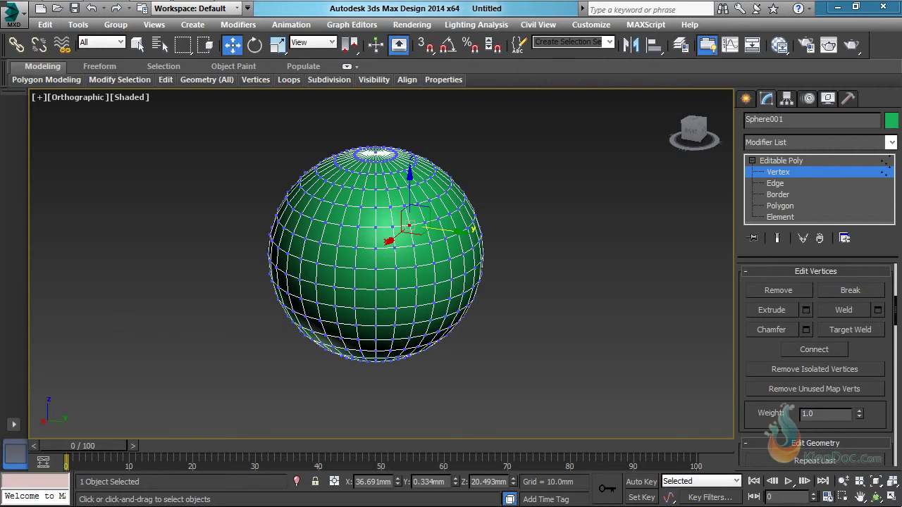
pyautogui.click(784, 296)
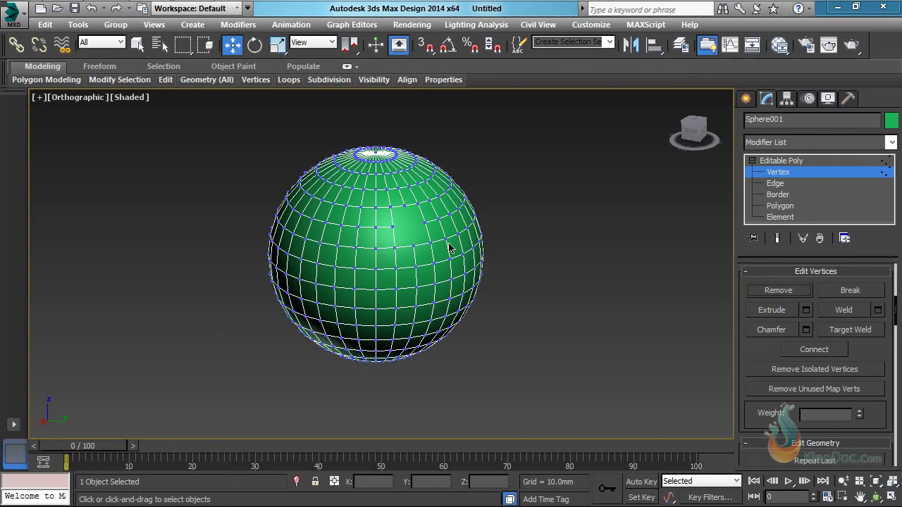
pyautogui.hotkey('ctrl', 'z')
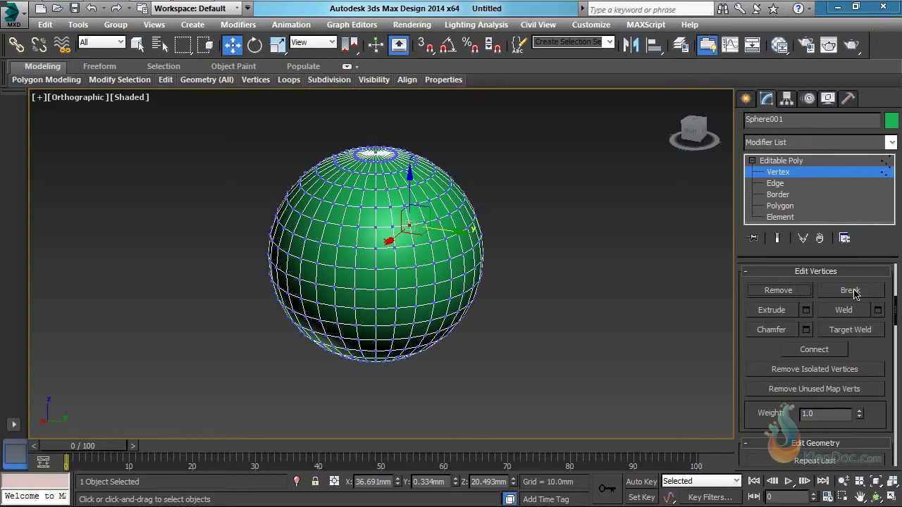
# Break the selected vertex on the sphere's upper front and move the separated corner vertices apart to open a hole
pyautogui.scroll(5, 409, 248)
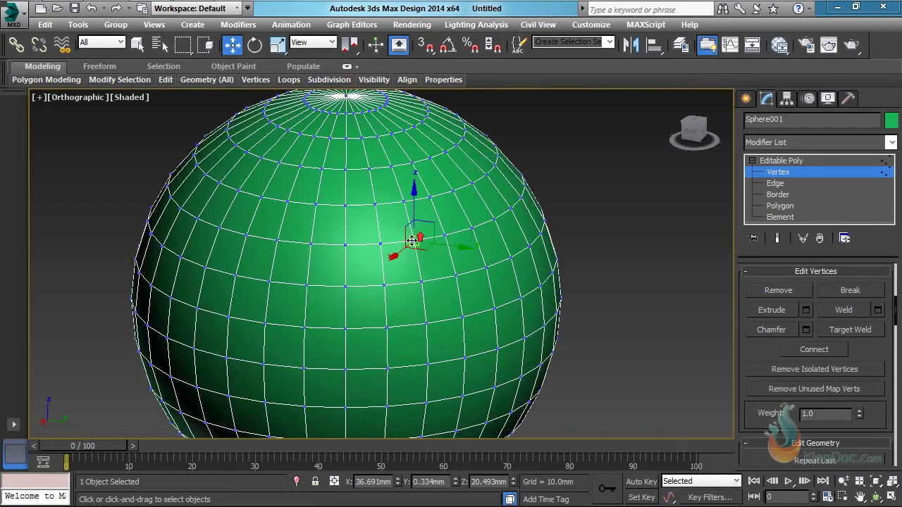
pyautogui.scroll(3, 412, 239)
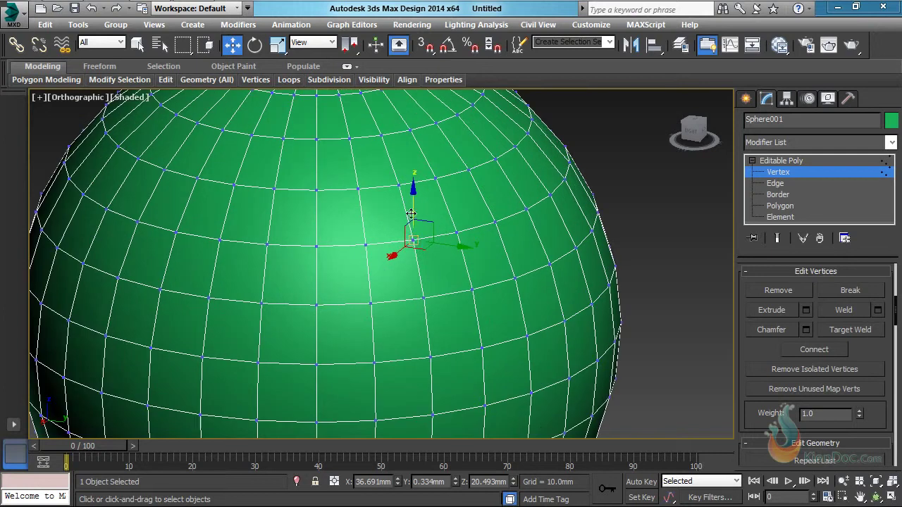
pyautogui.moveTo(413, 201); pyautogui.dragTo(419, 160)
pyautogui.moveTo(447, 205); pyautogui.dragTo(417, 175)
pyautogui.click(413, 239)
pyautogui.moveTo(398, 223)
pyautogui.mouseDown()
pyautogui.moveTo(384, 243)
pyautogui.moveTo(411, 211)
pyautogui.mouseUp()
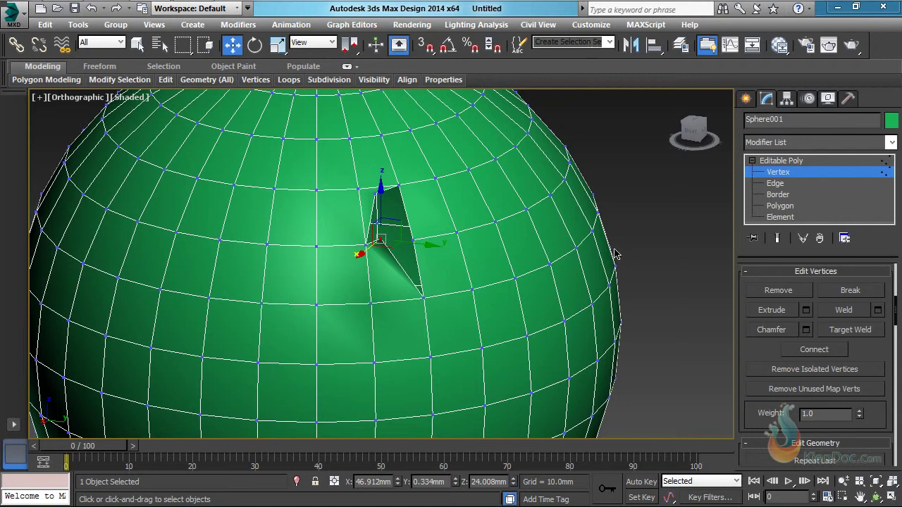
# Select two of the separated vertices around the hole and weld them with a weld threshold of 19.781 mm
pyautogui.keyDown('alt'); pyautogui.moveTo(564, 252); pyautogui.dragTo(489, 288, button='middle'); pyautogui.keyUp('alt')
pyautogui.click(344, 282)
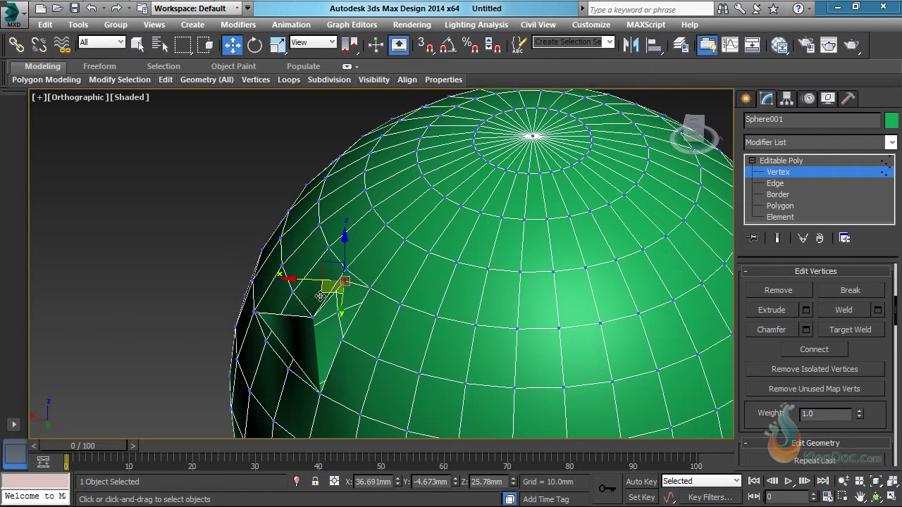
pyautogui.keyDown('ctrl'); pyautogui.click(256, 312); pyautogui.keyUp('ctrl')
pyautogui.keyDown('alt'); pyautogui.moveTo(365, 316); pyautogui.dragTo(516, 262, button='middle'); pyautogui.keyUp('alt')
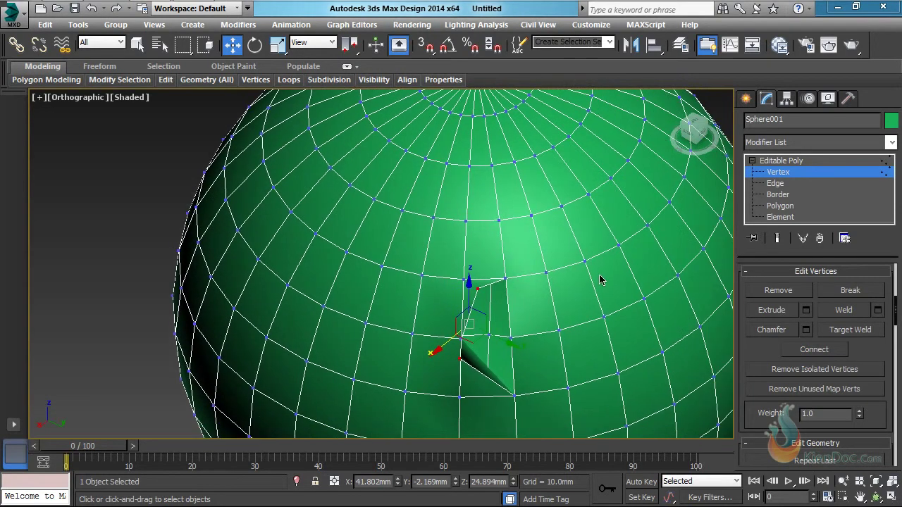
pyautogui.moveTo(592, 285); pyautogui.dragTo(512, 259, button='middle')
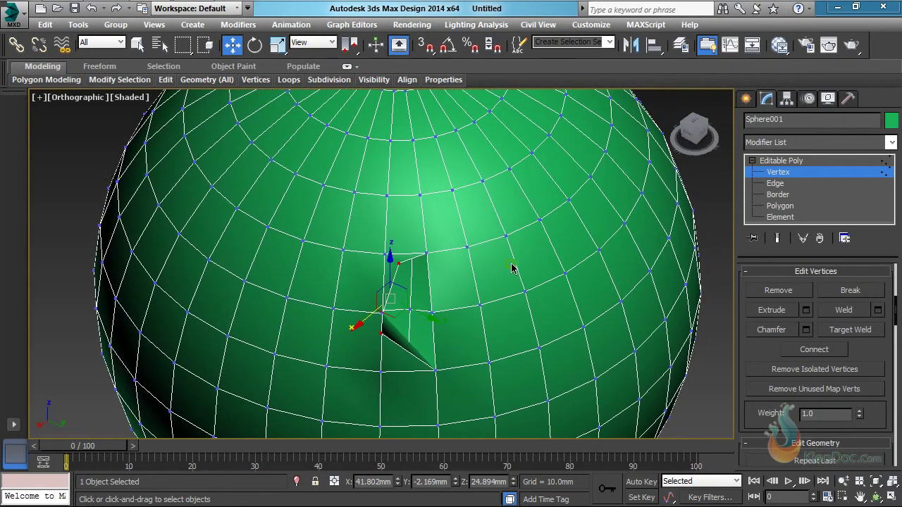
pyautogui.click(878, 311)
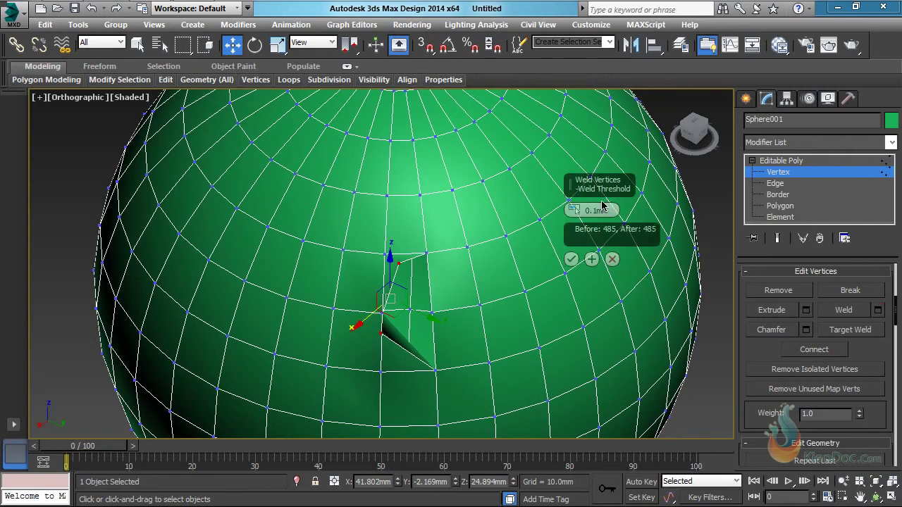
pyautogui.click(575, 210)
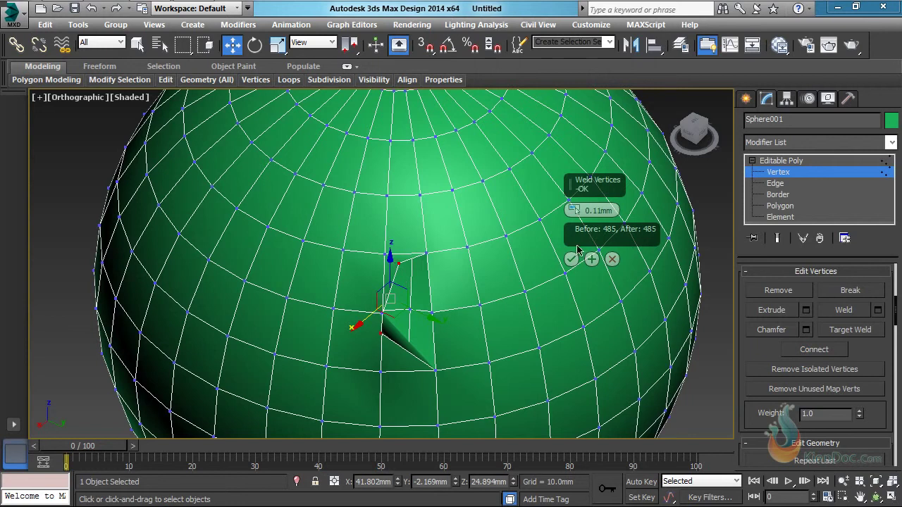
pyautogui.moveTo(576, 213); pyautogui.dragTo(576, 46)
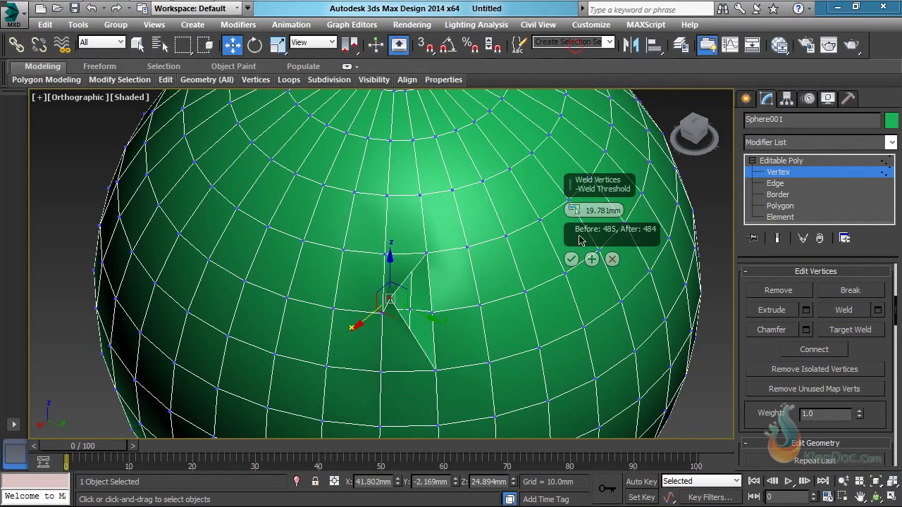
pyautogui.click(571, 260)
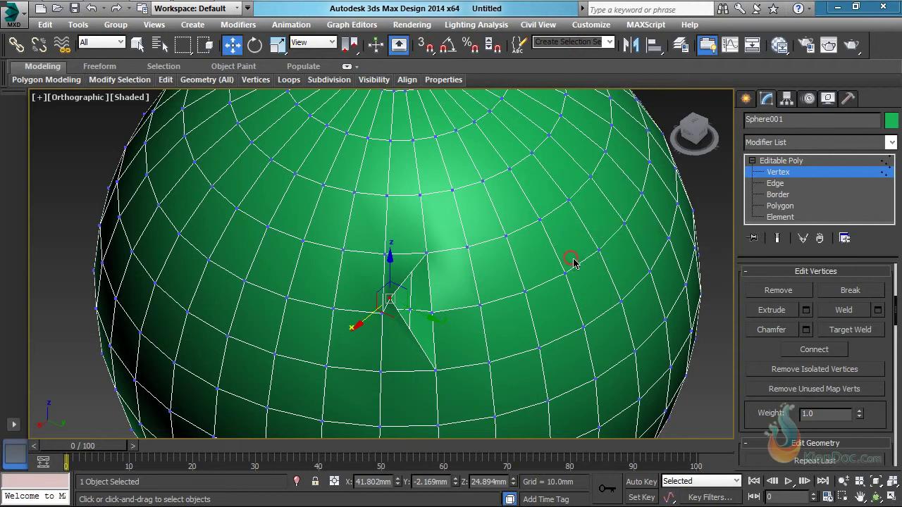
# Close the hole by target welding the separated vertices back together at their original corner point, and exit Target Weld
pyautogui.moveTo(500, 339); pyautogui.dragTo(484, 308, button='middle')
pyautogui.moveTo(405, 246); pyautogui.dragTo(420, 246, button='middle')
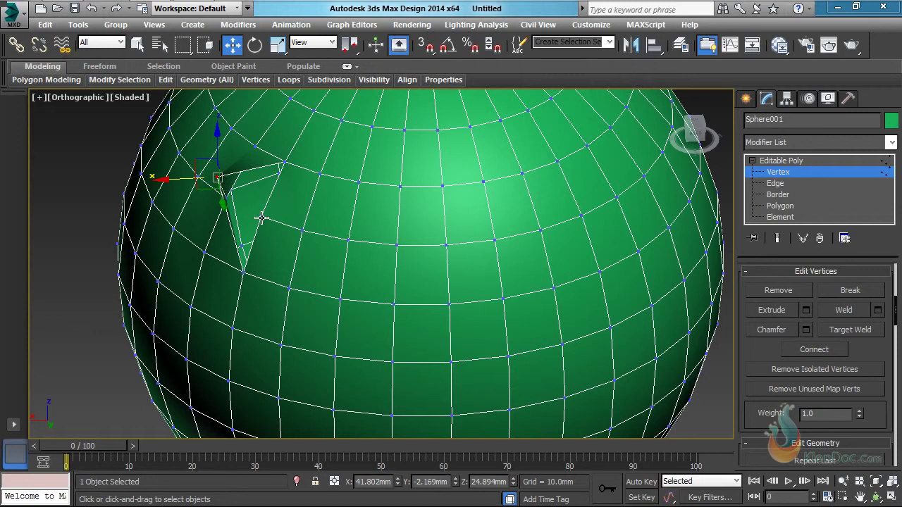
pyautogui.click(851, 331)
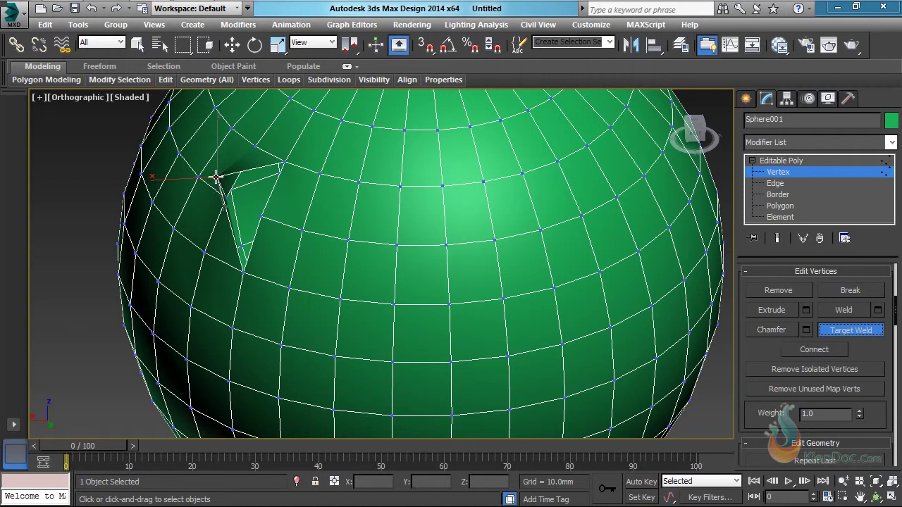
pyautogui.click(261, 217)
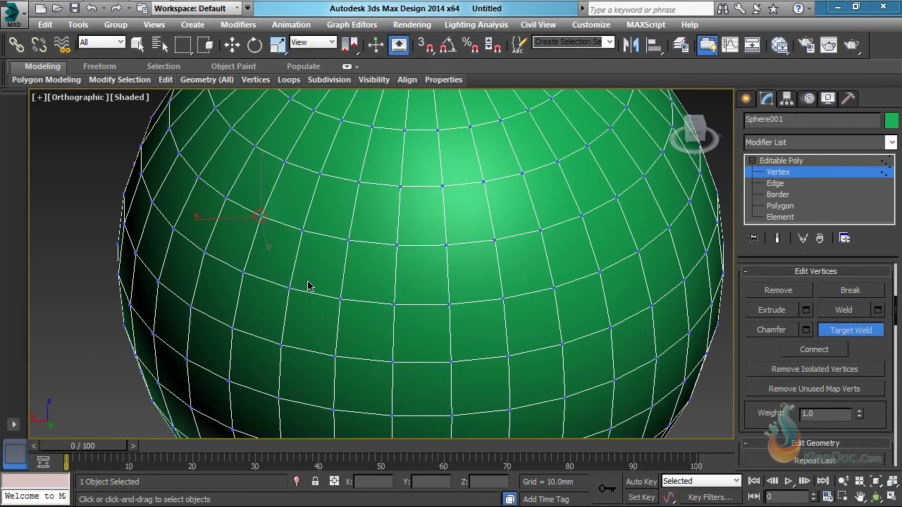
pyautogui.keyDown('alt'); pyautogui.moveTo(316, 257); pyautogui.dragTo(374, 256, button='middle'); pyautogui.keyUp('alt')
pyautogui.scroll(-3, 375, 260)
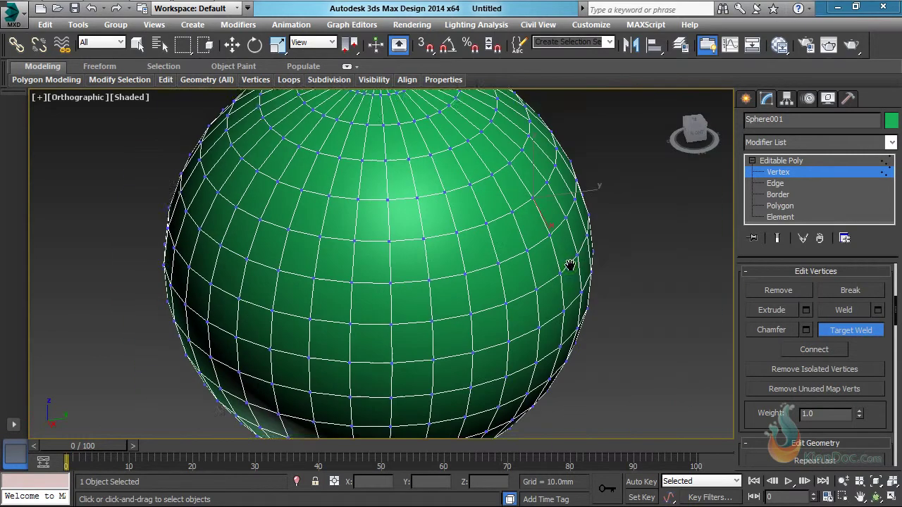
pyautogui.click(848, 336)
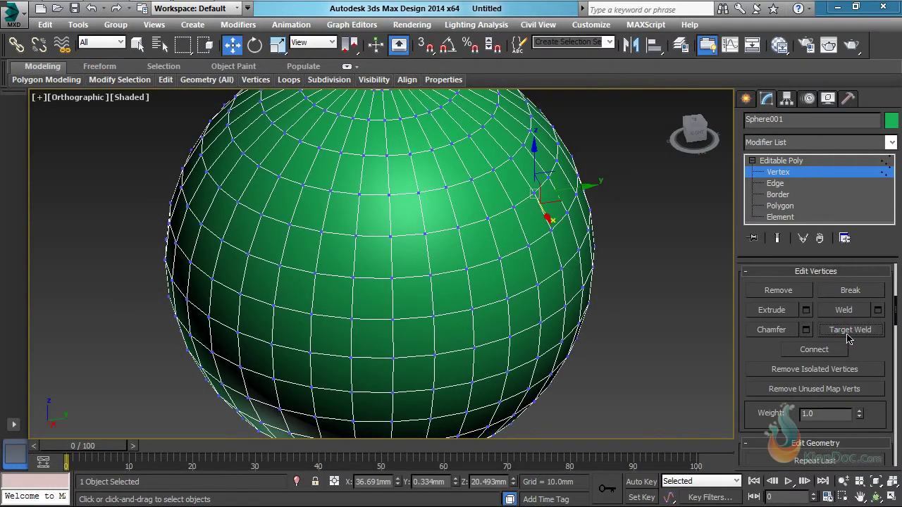
# Try connecting diagonally opposite vertices of one front face with a new edge, and undo it
pyautogui.click(499, 257)
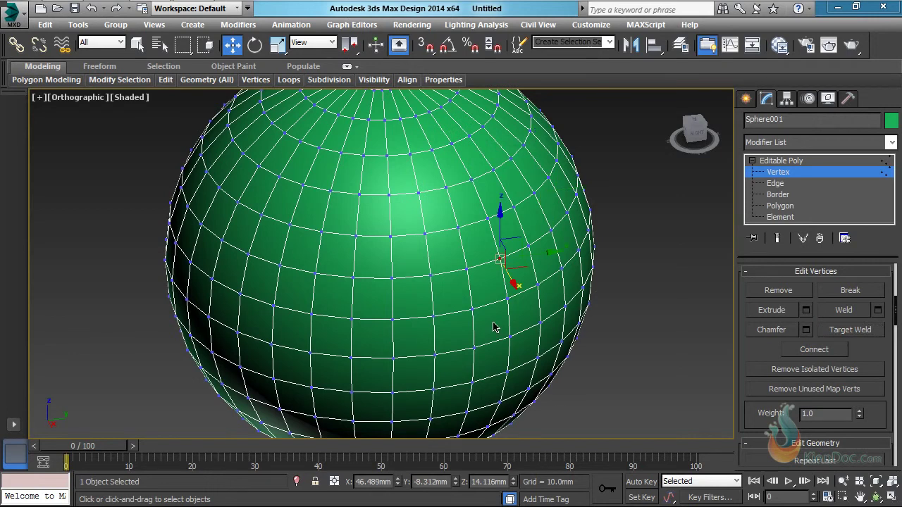
pyautogui.click(472, 309)
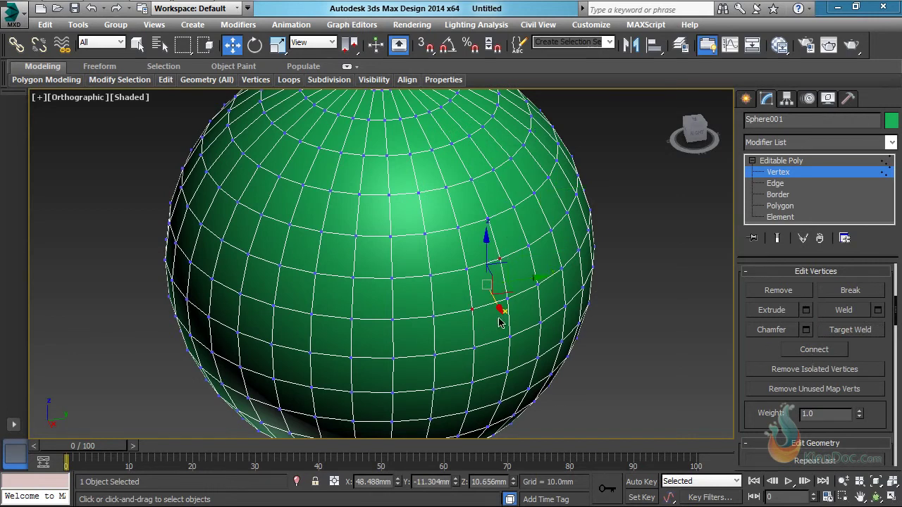
pyautogui.click(804, 355)
pyautogui.click(818, 350)
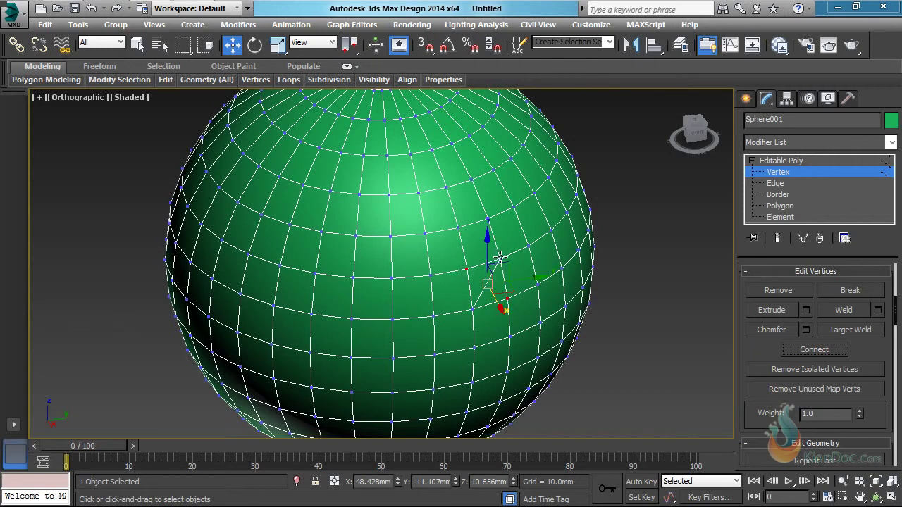
pyautogui.hotkey('ctrl', 'z')
pyautogui.hotkey('ctrl', 'z')
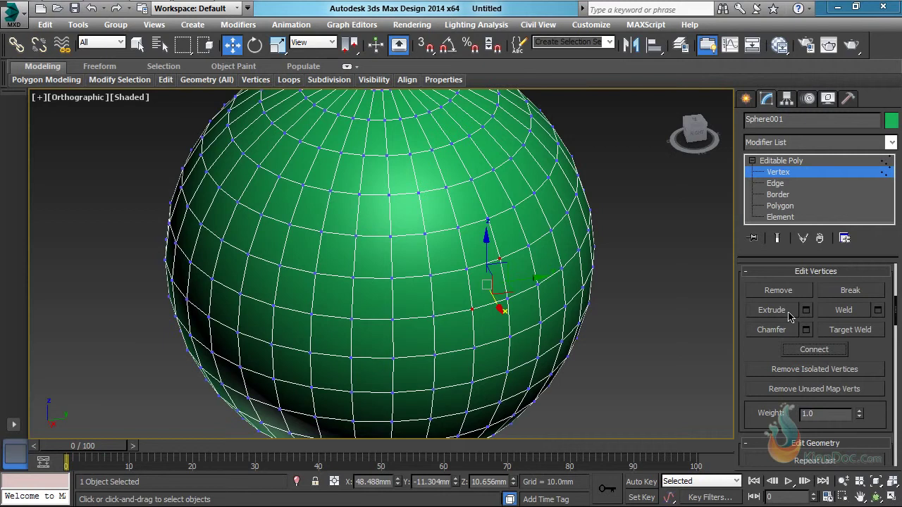
# Preview extruding all vertices of the sphere with height 5.162 mm and width 1.549 mm, and cancel the extrusion
pyautogui.hotkey('ctrl', 'a')
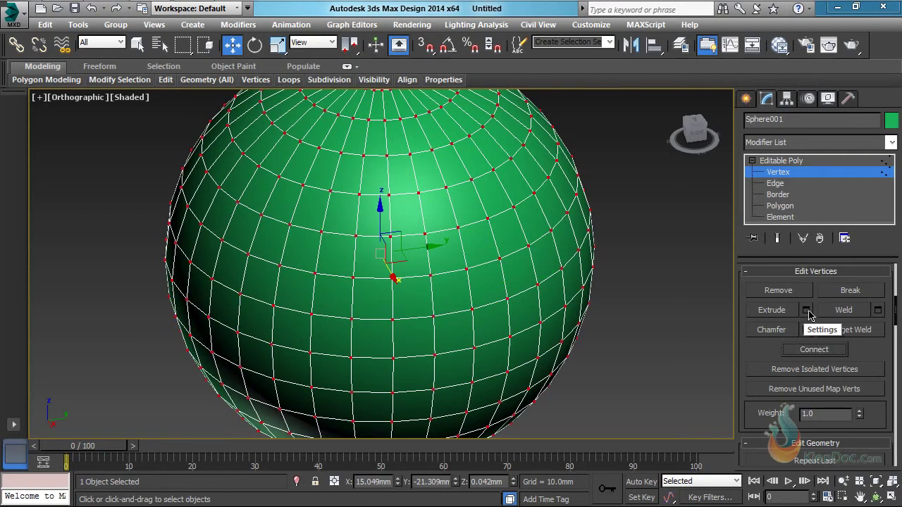
pyautogui.click(807, 311)
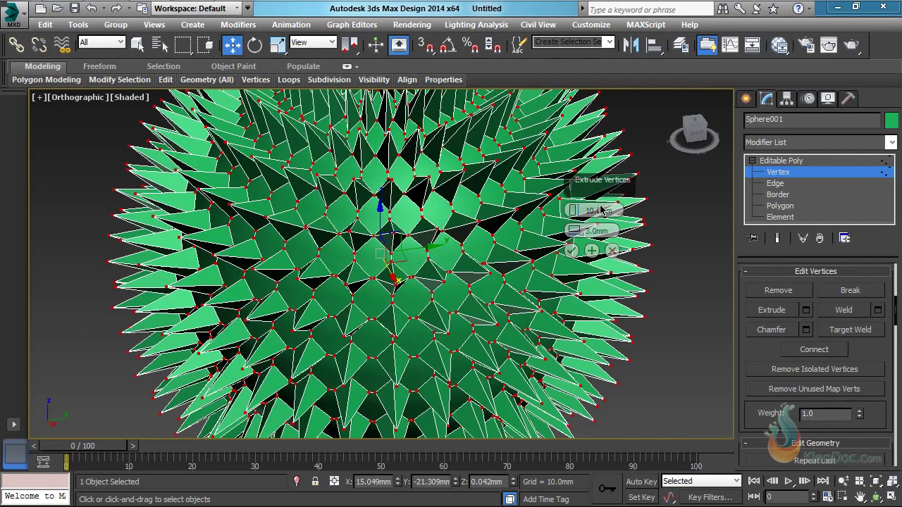
pyautogui.moveTo(594, 189); pyautogui.dragTo(691, 106)
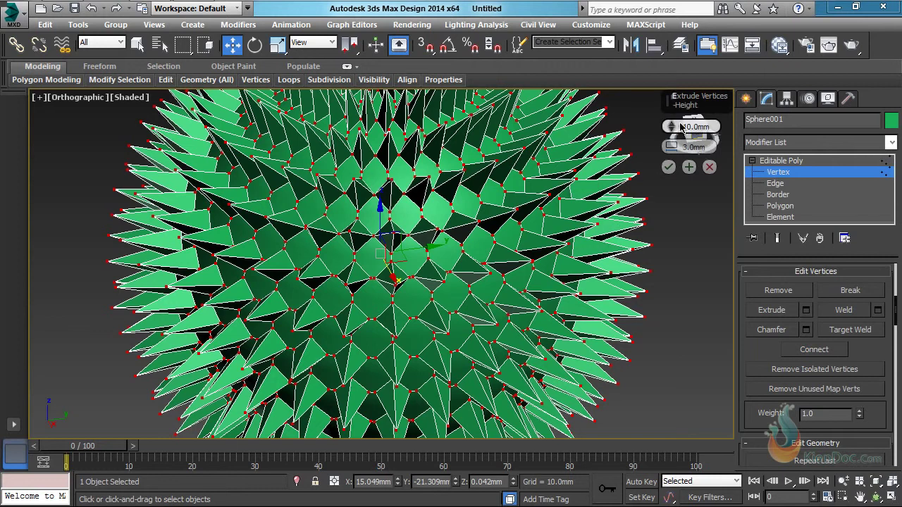
pyautogui.moveTo(671, 127); pyautogui.dragTo(674, 150)
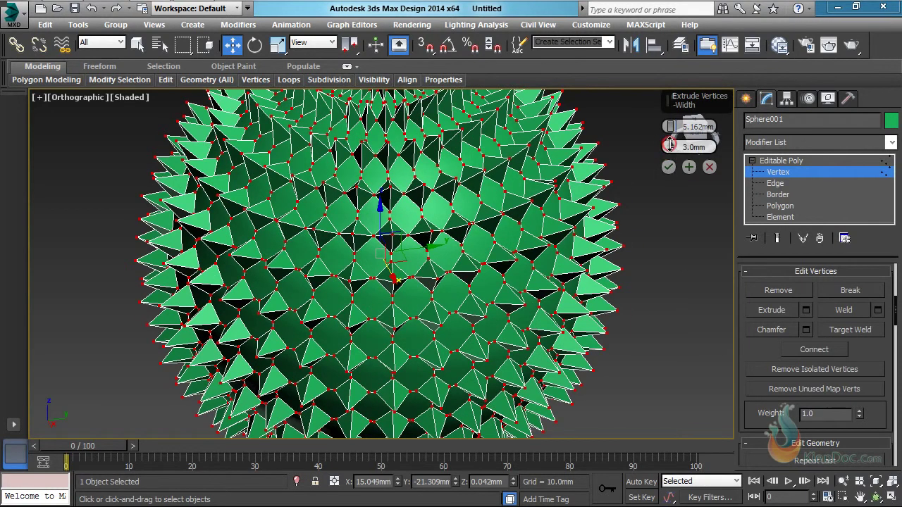
pyautogui.moveTo(671, 146)
pyautogui.mouseDown()
pyautogui.moveTo(667, 168)
pyautogui.moveTo(664, 135)
pyautogui.moveTo(664, 144)
pyautogui.mouseUp()
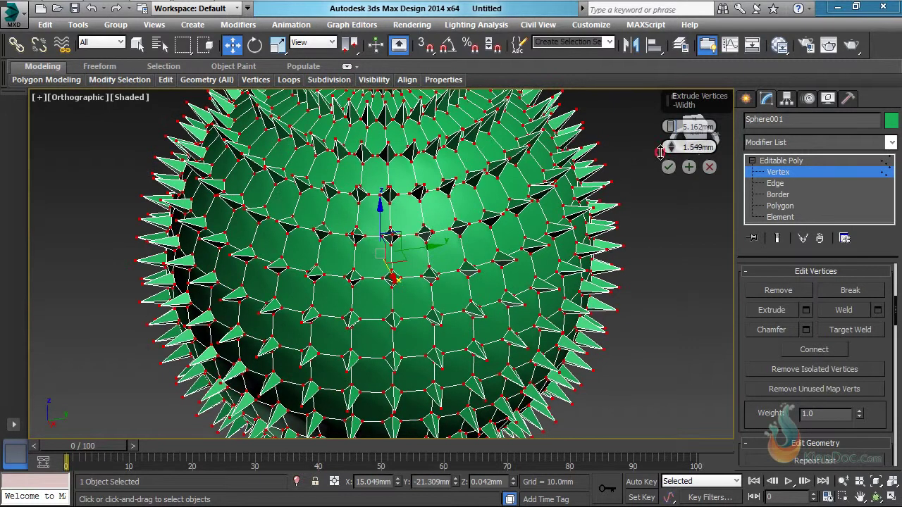
pyautogui.moveTo(692, 106); pyautogui.dragTo(682, 117)
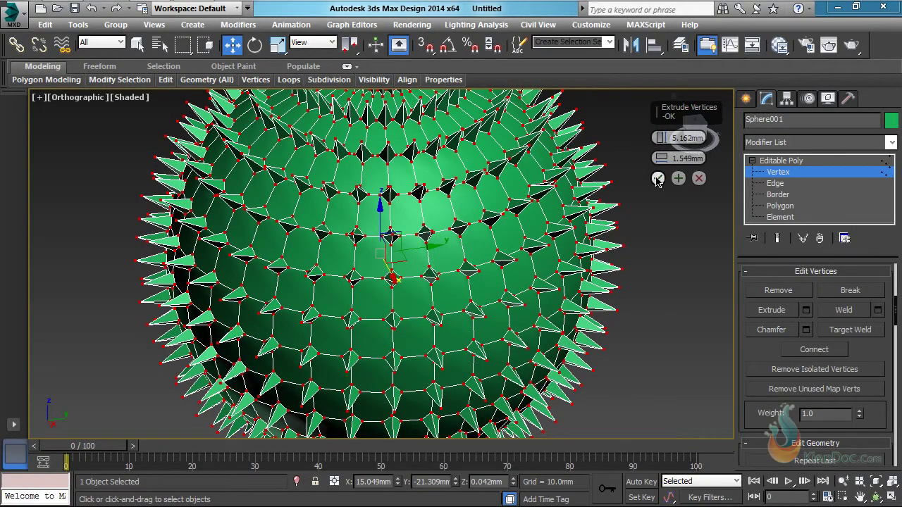
pyautogui.click(696, 179)
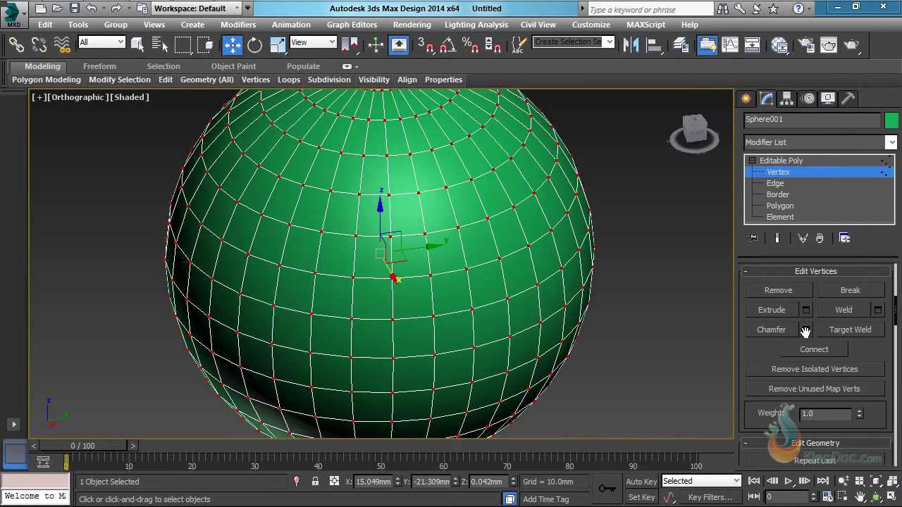
# Extrude a single vertex on the sphere's upper front outward into a spike
pyautogui.click(513, 208)
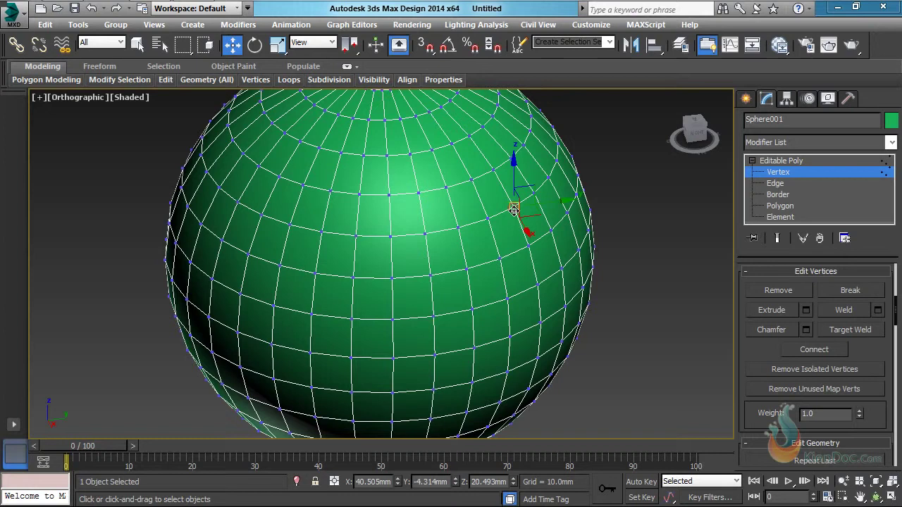
pyautogui.scroll(3, 513, 208)
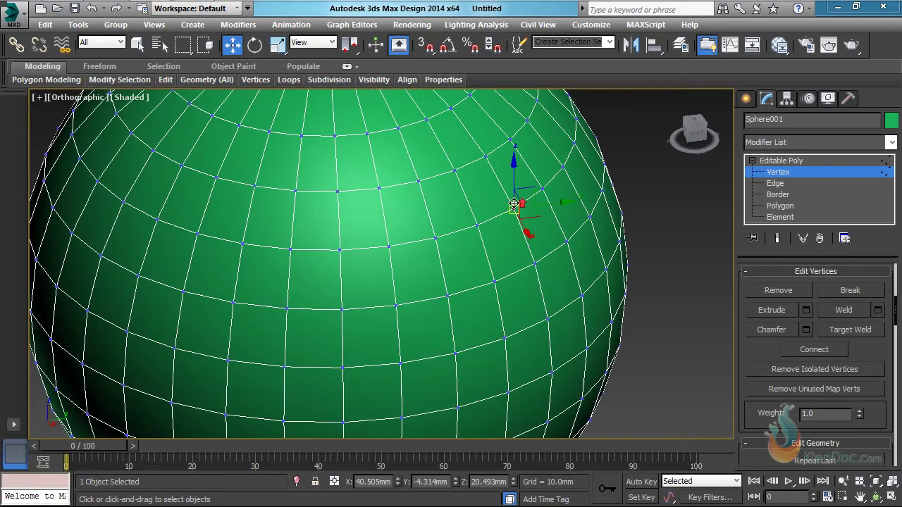
pyautogui.click(806, 310)
pyautogui.moveTo(664, 144); pyautogui.dragTo(661, 106)
pyautogui.click(659, 179)
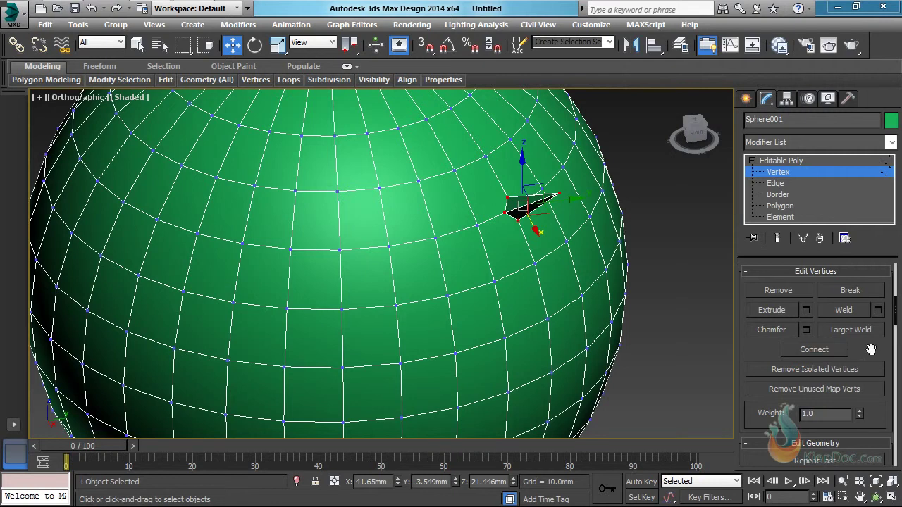
# Chamfer only the tip vertex of the extruded spike with a chamfer amount of 1.166 mm
pyautogui.click(807, 331)
pyautogui.moveTo(585, 234); pyautogui.dragTo(500, 271, button='middle')
pyautogui.scroll(7, 444, 226)
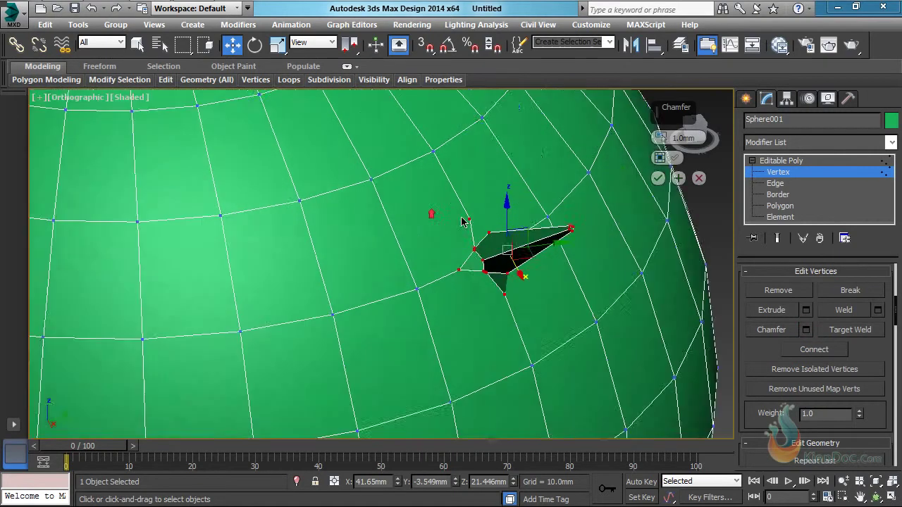
pyautogui.moveTo(606, 262); pyautogui.dragTo(446, 254, button='middle')
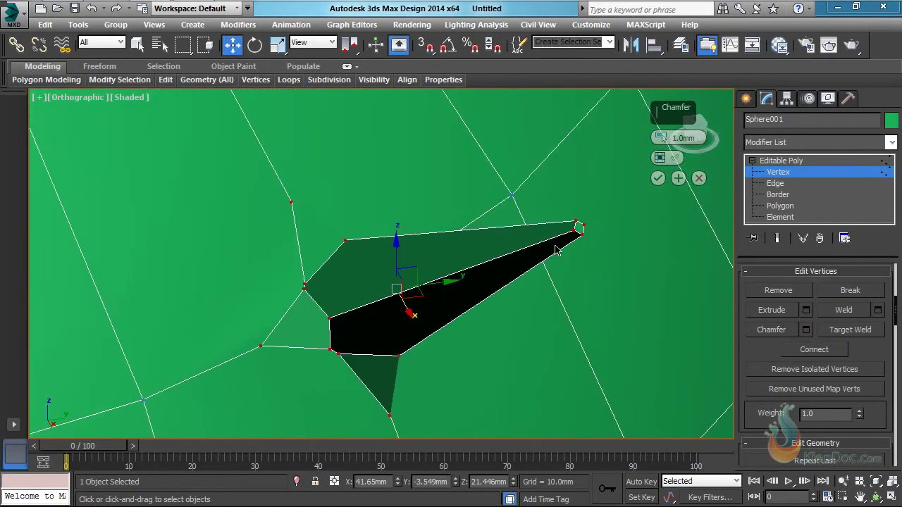
pyautogui.click(644, 260)
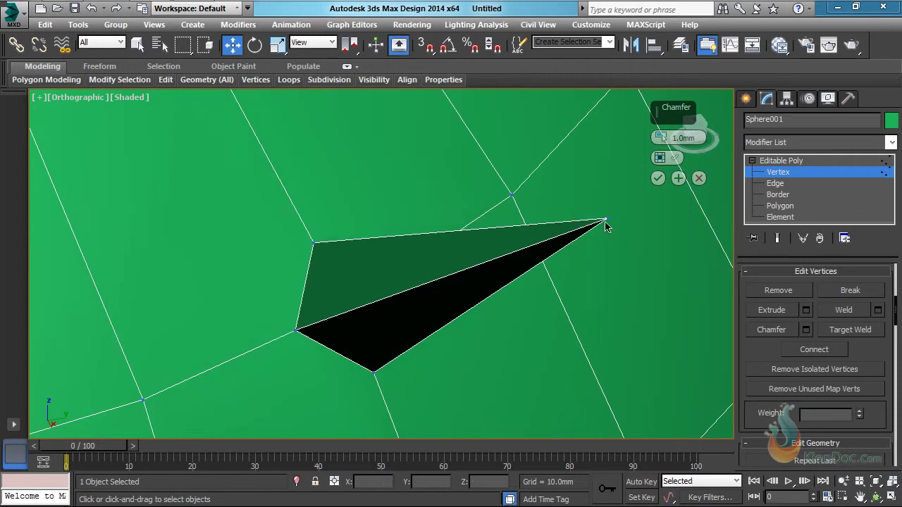
pyautogui.click(607, 219)
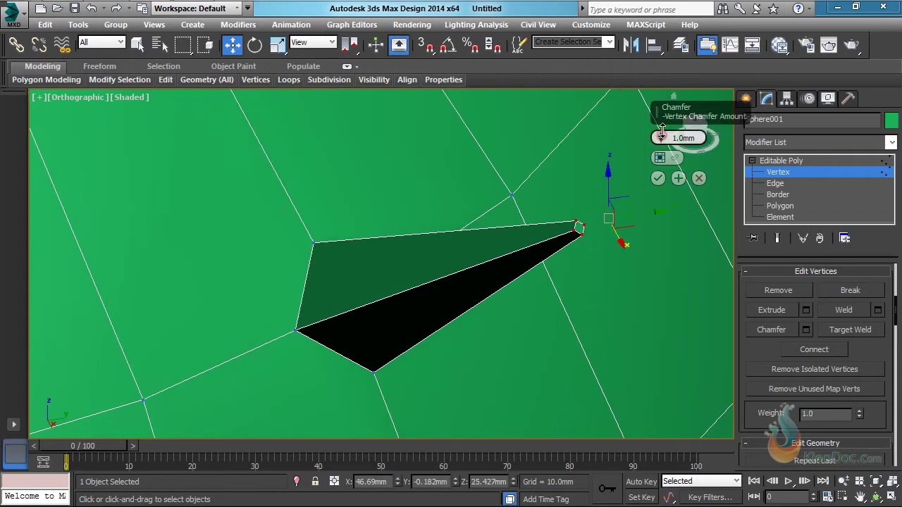
pyautogui.moveTo(660, 137)
pyautogui.mouseDown()
pyautogui.moveTo(663, 62)
pyautogui.moveTo(650, 71)
pyautogui.moveTo(650, 254)
pyautogui.moveTo(645, 130)
pyautogui.mouseUp()
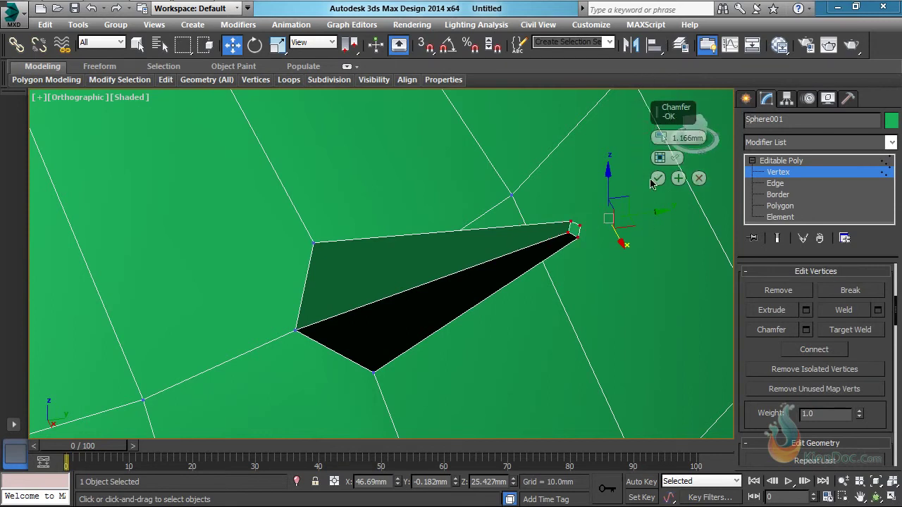
pyautogui.click(659, 179)
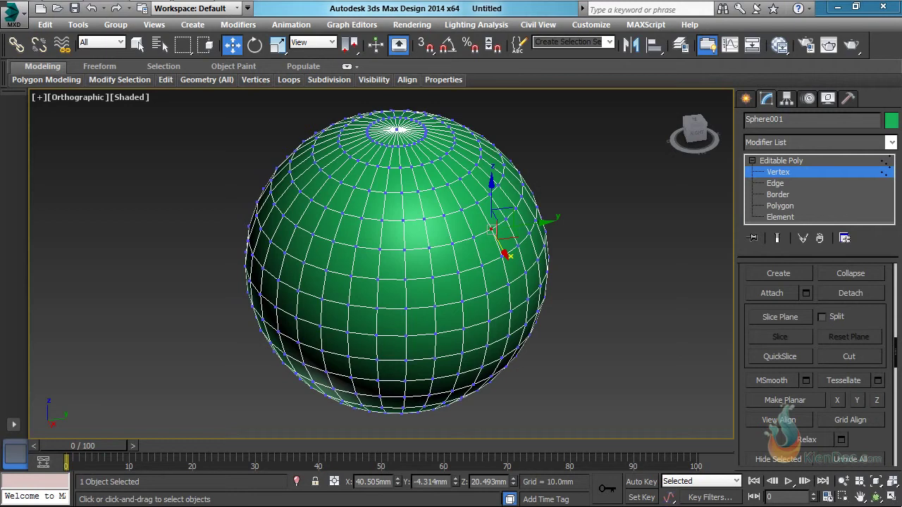
# Slice the sphere horizontally with the slice plane raised to Z 3.194 mm, and slice it again with the plane tilted diagonally and Split enabled
pyautogui.click(780, 318)
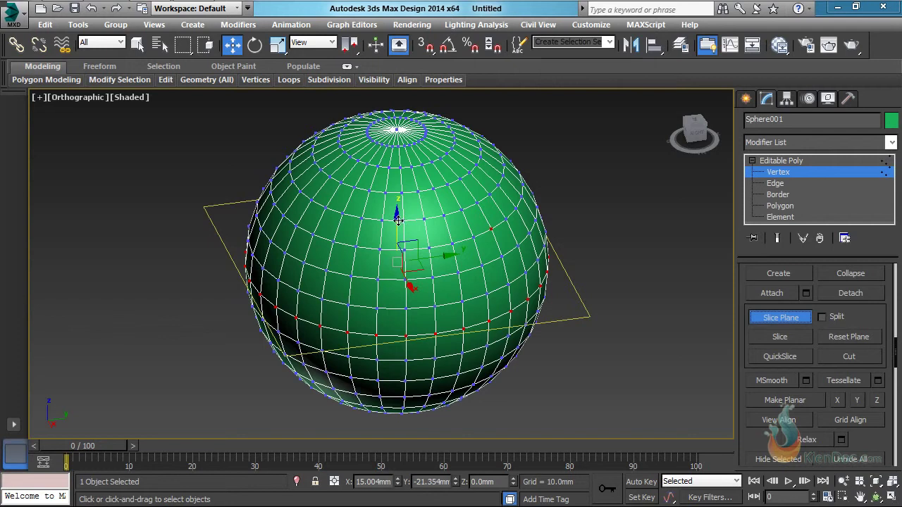
pyautogui.moveTo(397, 216); pyautogui.dragTo(396, 209)
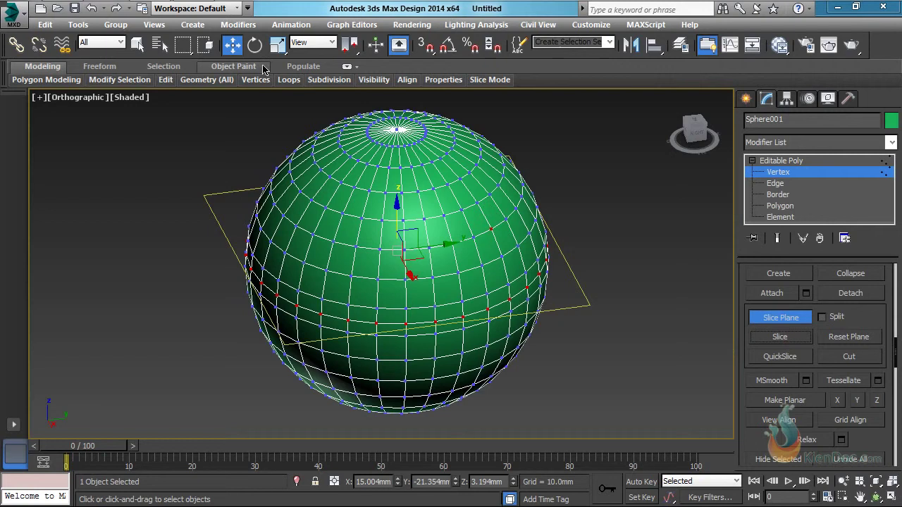
pyautogui.click(255, 45)
pyautogui.moveTo(420, 206); pyautogui.dragTo(446, 203)
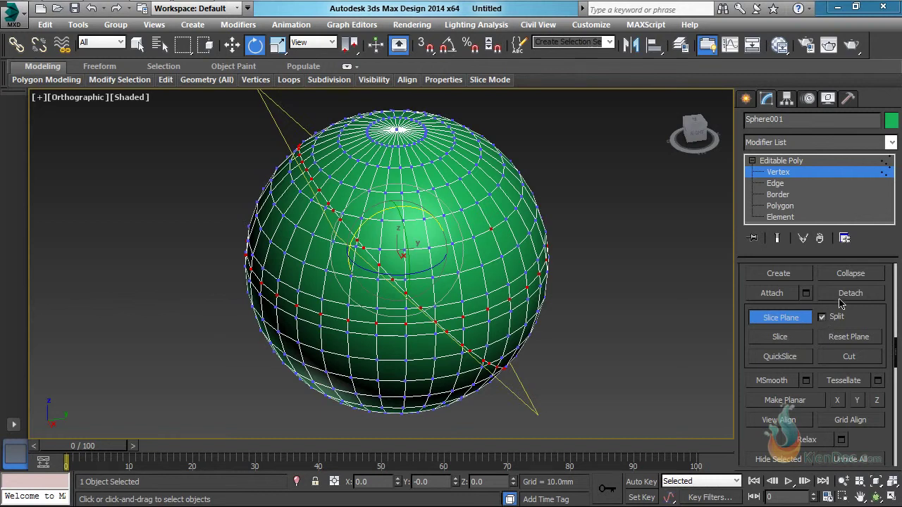
pyautogui.click(779, 338)
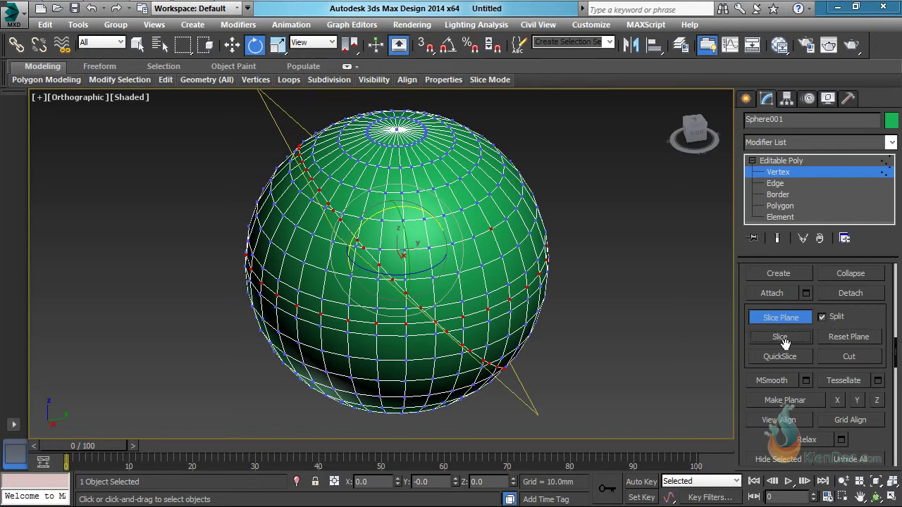
# Select the sphere's upper half beyond the diagonal cut as an element and move it away along the Y axis
pyautogui.click(781, 217)
pyautogui.click(472, 208)
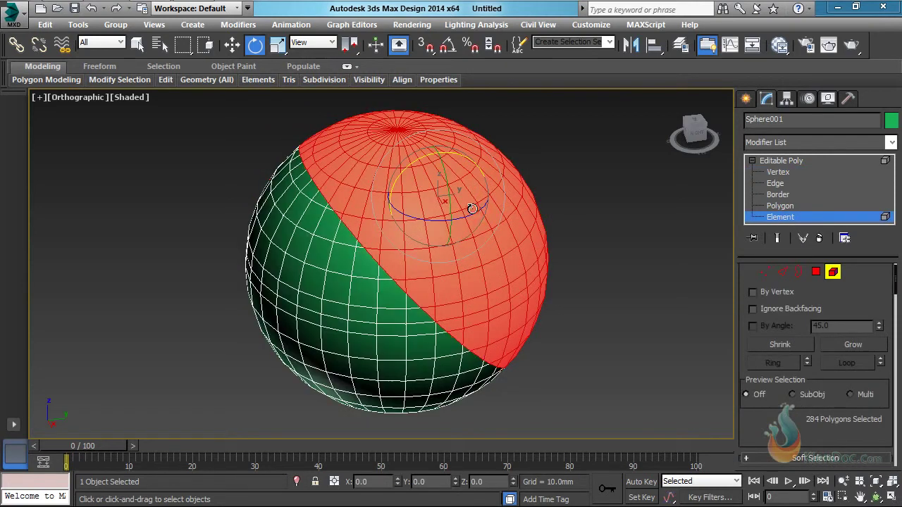
pyautogui.click(232, 44)
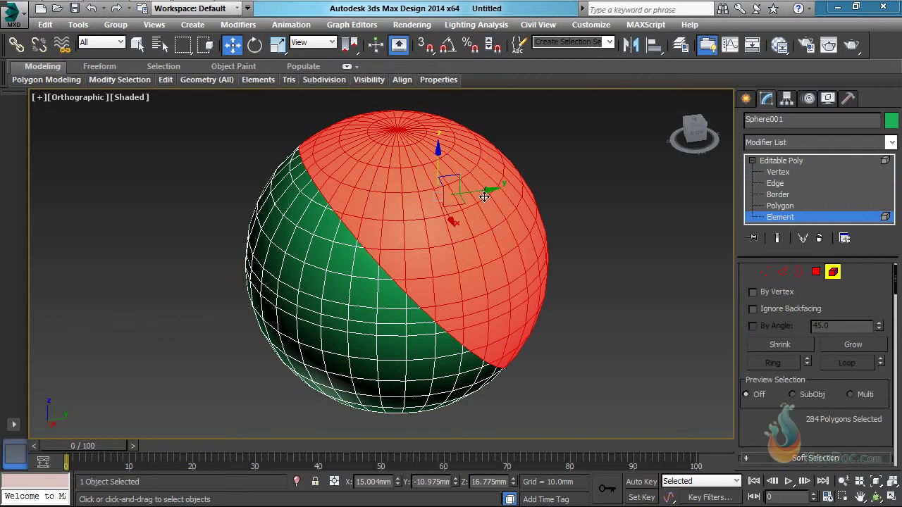
pyautogui.moveTo(484, 193); pyautogui.dragTo(591, 180)
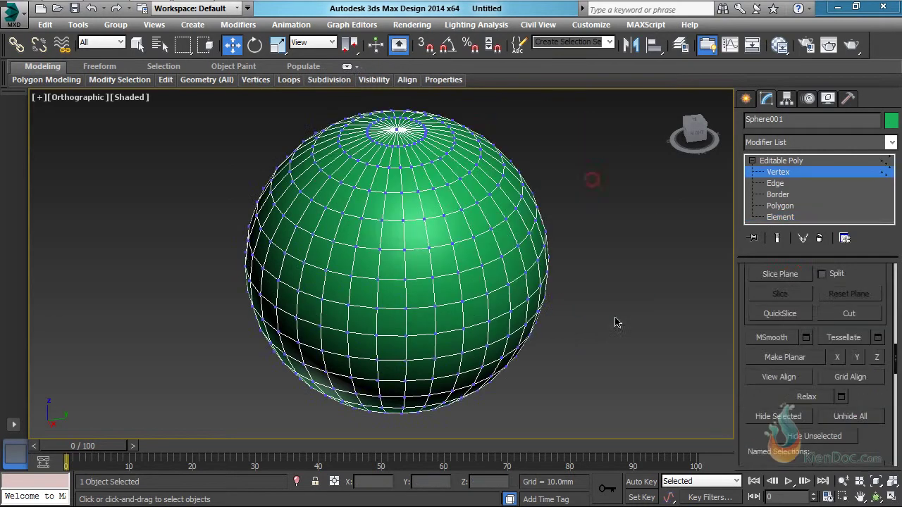
# Try a diagonal QuickSlice across the whole sphere from upper right to lower left, and undo it
pyautogui.click(783, 315)
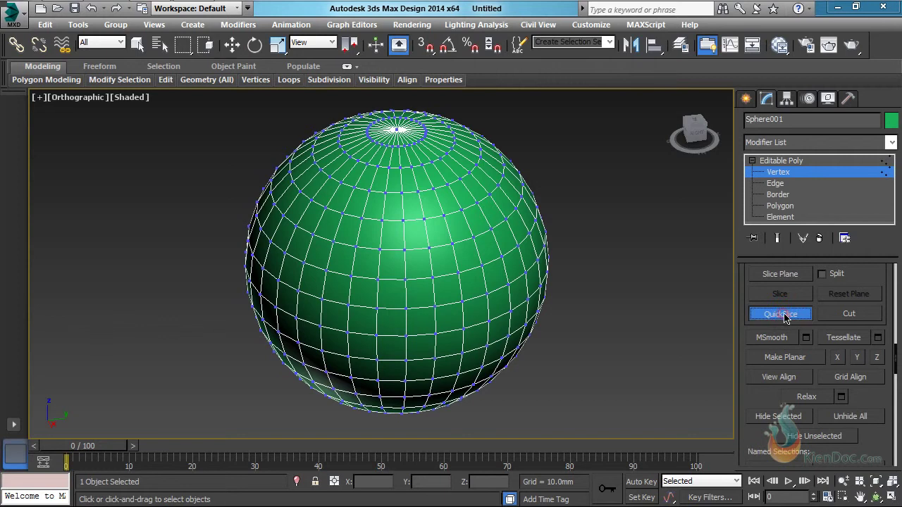
pyautogui.click(612, 124)
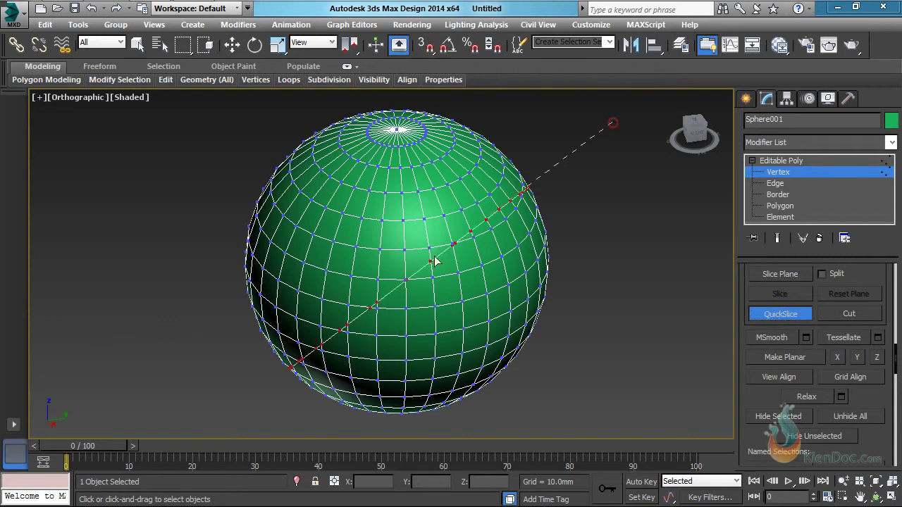
pyautogui.click(193, 364)
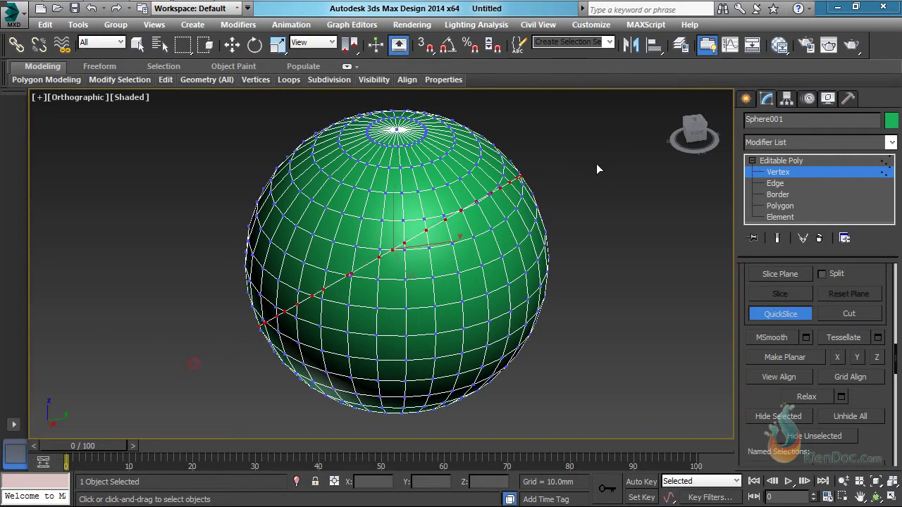
pyautogui.click(692, 141)
pyautogui.moveTo(693, 141); pyautogui.dragTo(695, 139)
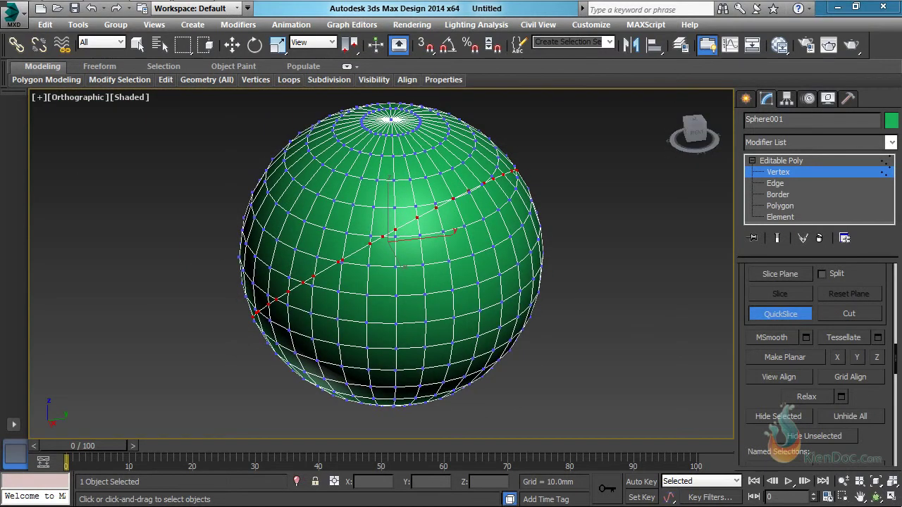
pyautogui.hotkey('ctrl', 'z')
# Cut a zigzag of three connected edges from vertex to vertex down the front faces of the sphere
pyautogui.click(854, 317)
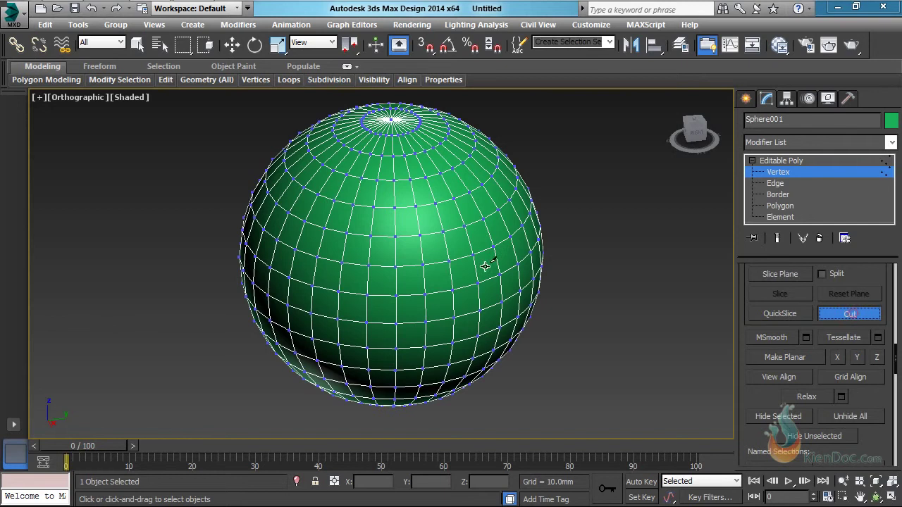
pyautogui.click(395, 236)
pyautogui.click(421, 265)
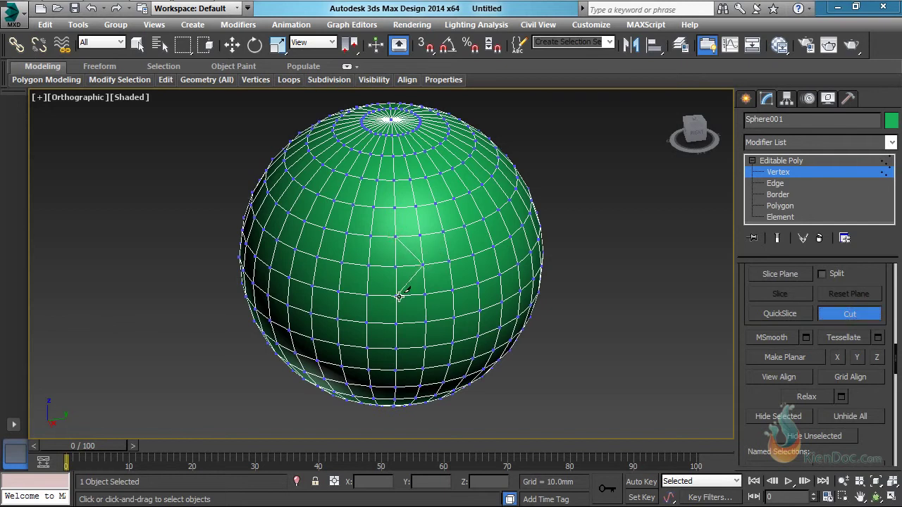
pyautogui.click(398, 296)
pyautogui.rightClick(546, 343)
pyautogui.moveTo(699, 128); pyautogui.dragTo(694, 121)
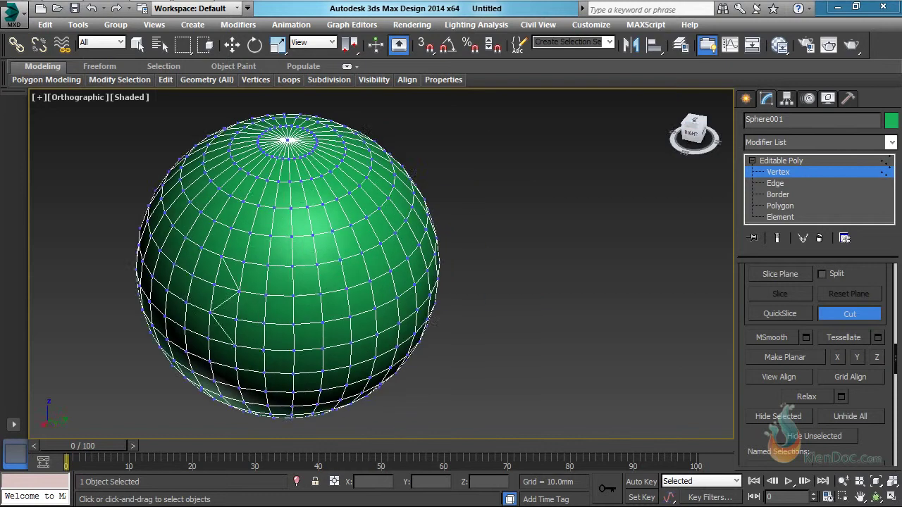